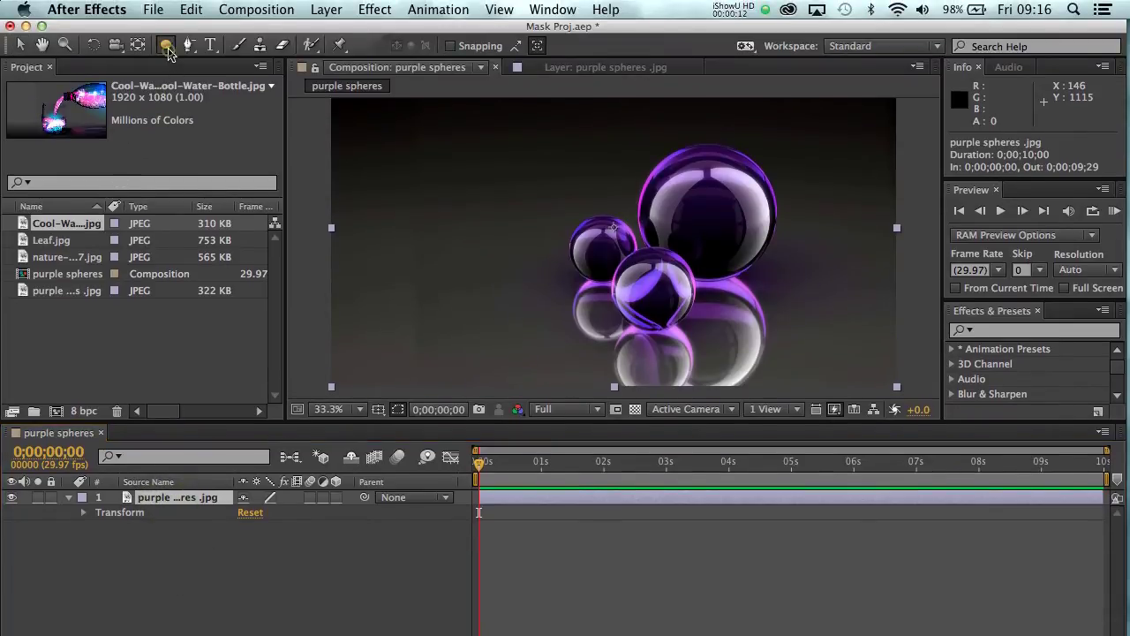
Draw an elliptical mask around the largest sphere with the Ellipse tool and shift it slightly to centre it on the sphere.
left_click(167, 48)
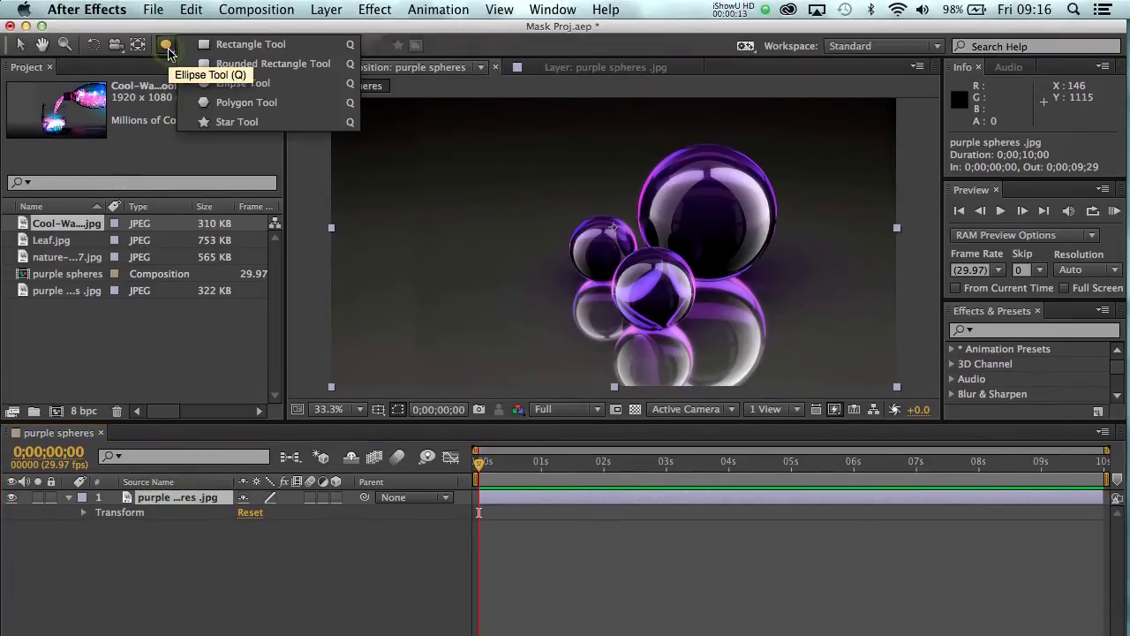
left_click(230, 85)
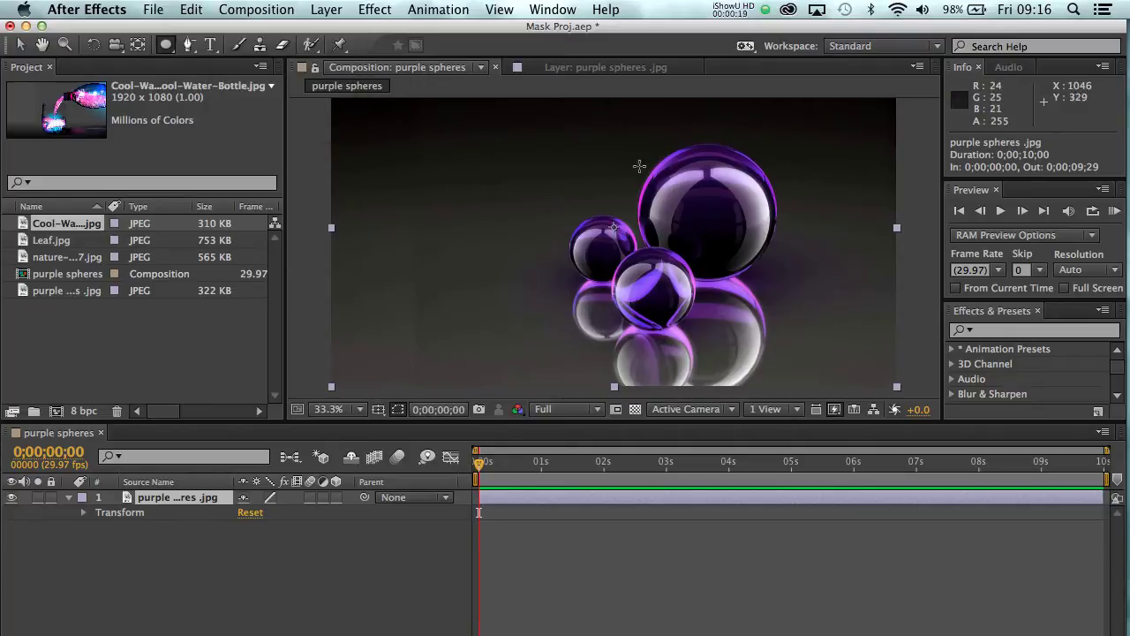
left_click_drag(635, 140, 783, 282)
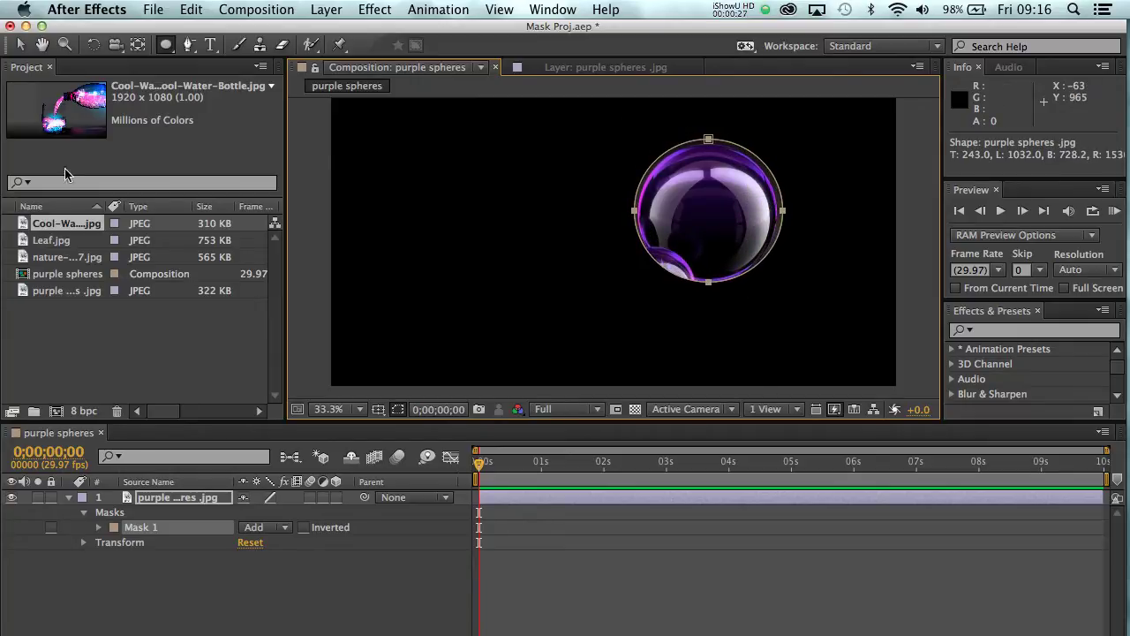
left_click(19, 46)
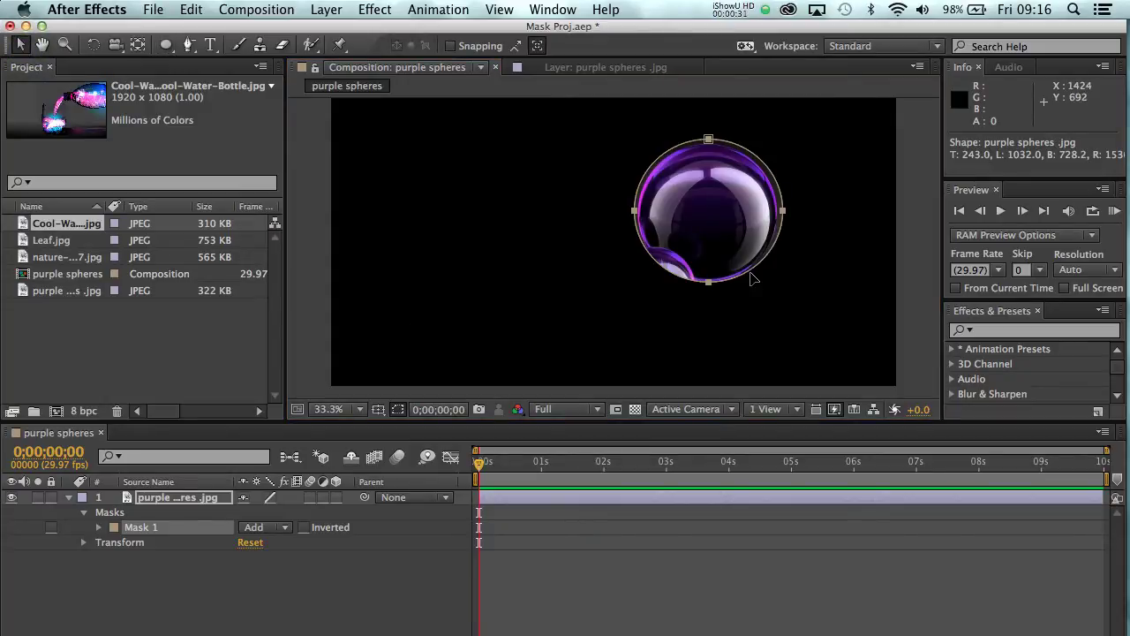
mouse_move(751, 279)
left_mouse_down()
mouse_move(766, 280)
mouse_move(749, 279)
left_mouse_up()
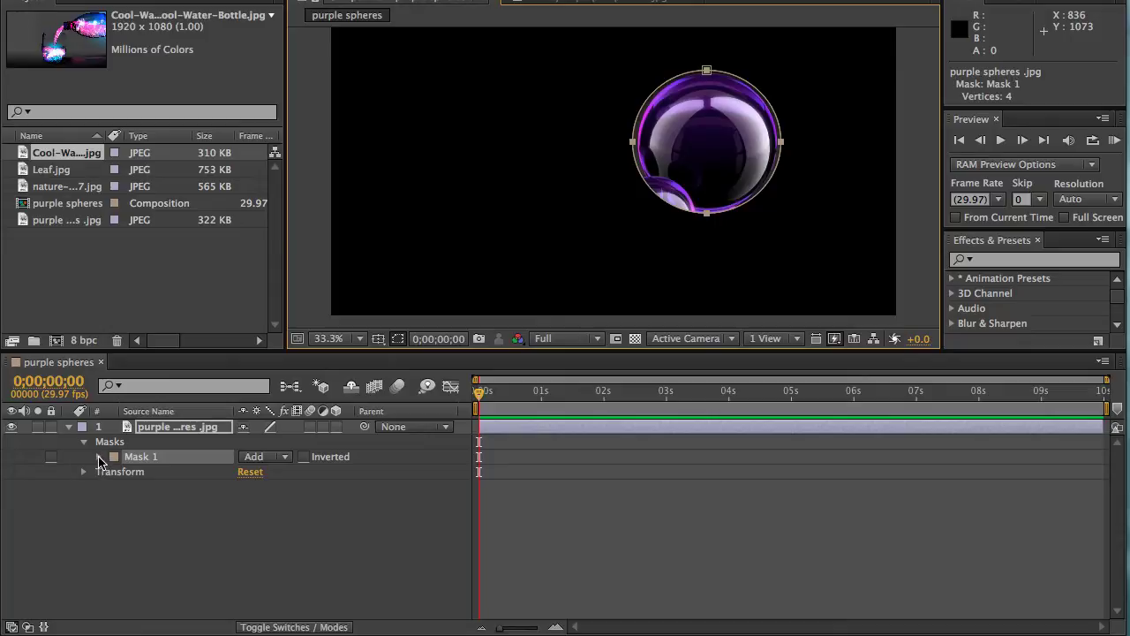
Reveal Mask 1's properties, try a different Mask Expansion value and undo the change.
left_click(99, 457)
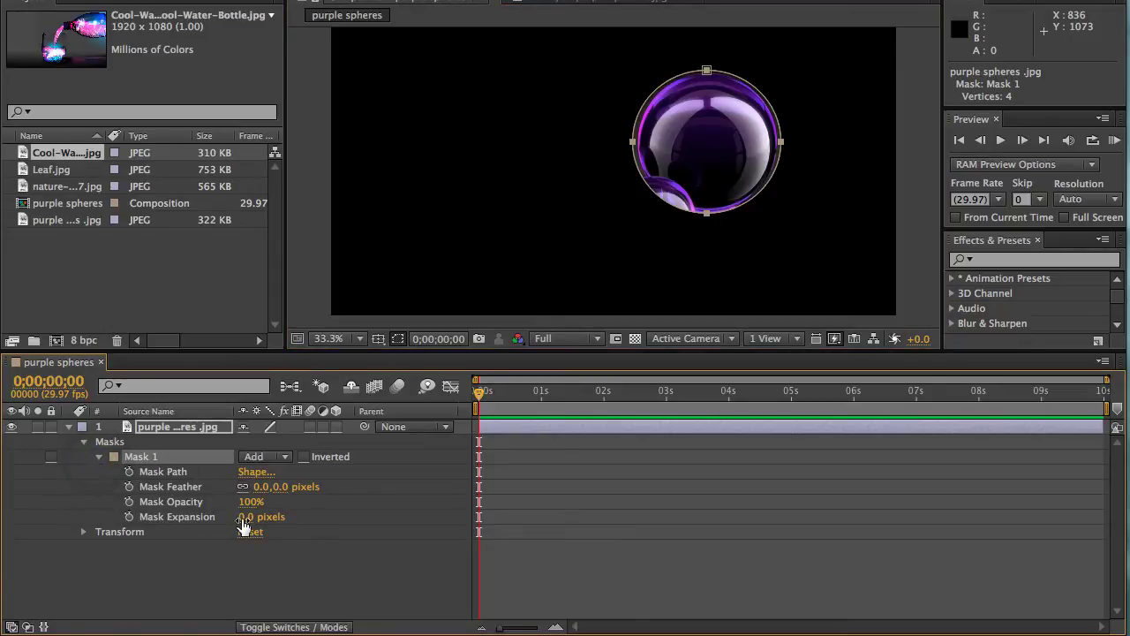
left_click_drag(245, 527, 275, 504)
key("super+z")
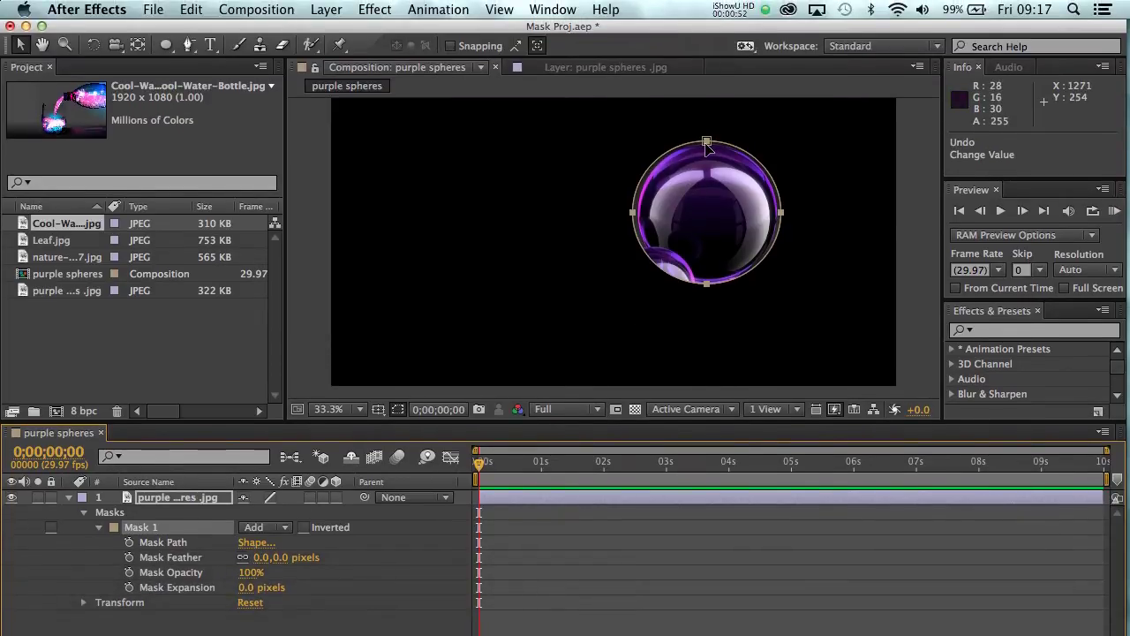
left_click(706, 144)
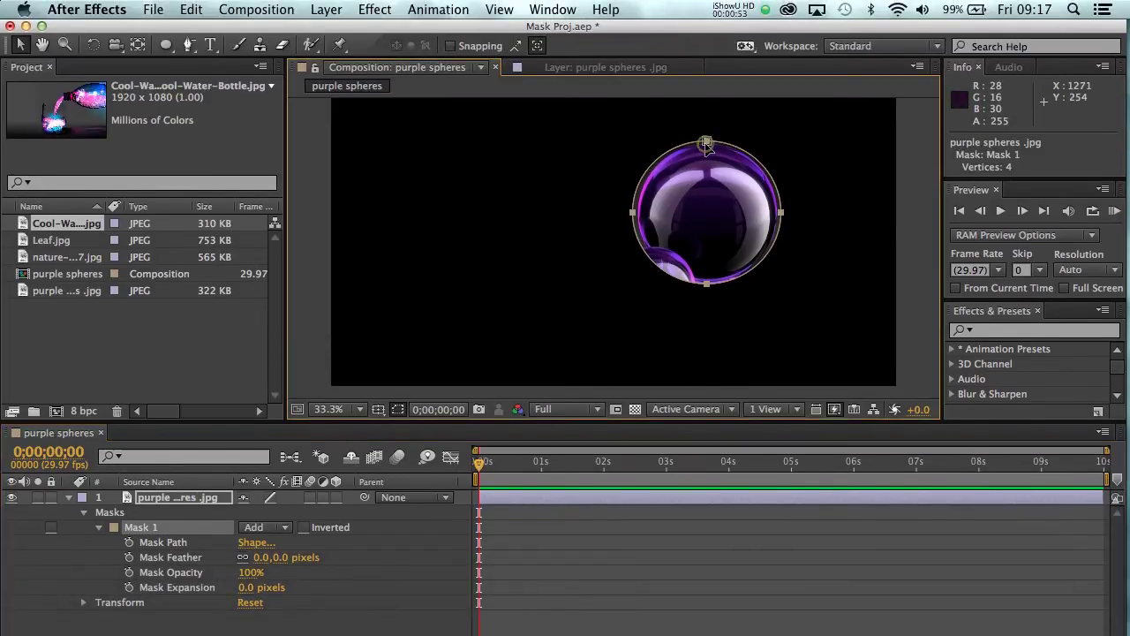
left_click(707, 284)
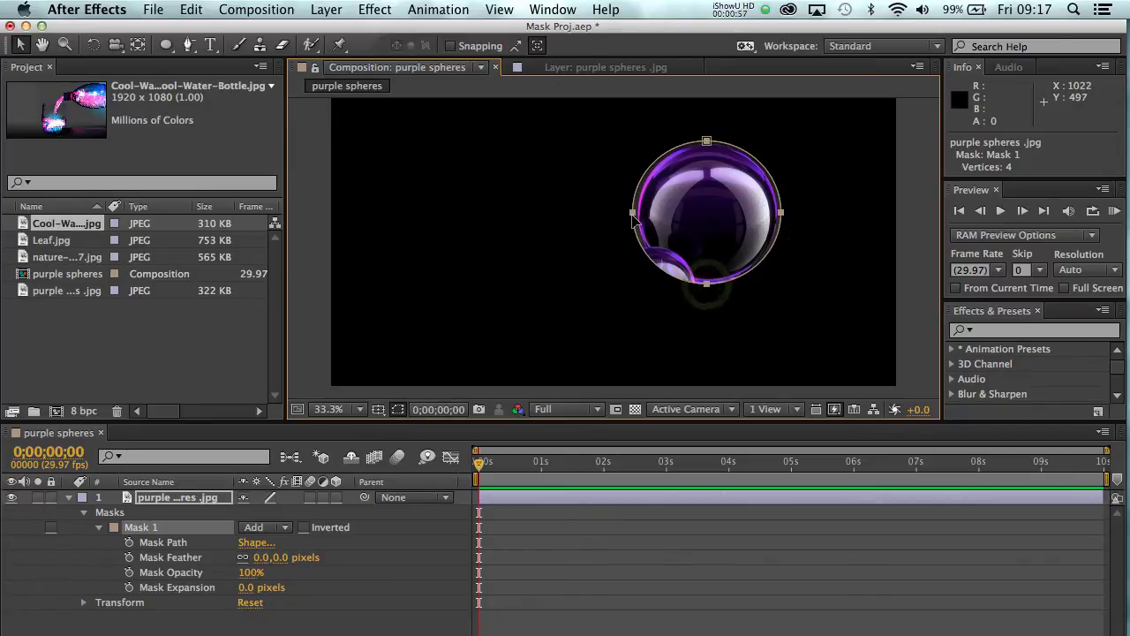
left_click(631, 213)
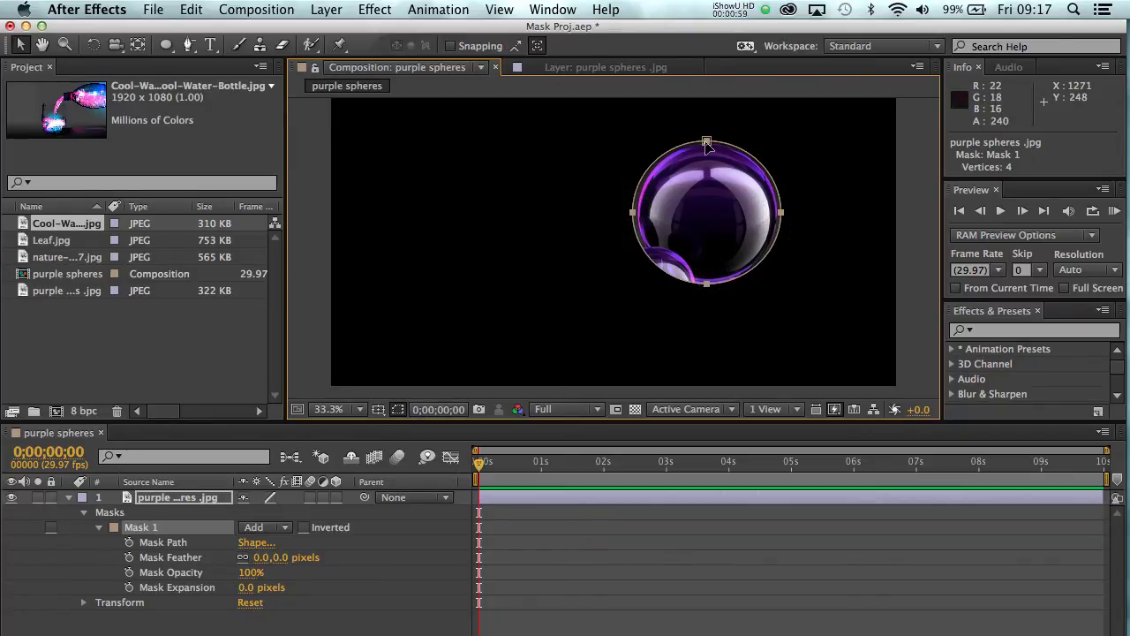
left_click(706, 142)
left_click(780, 213)
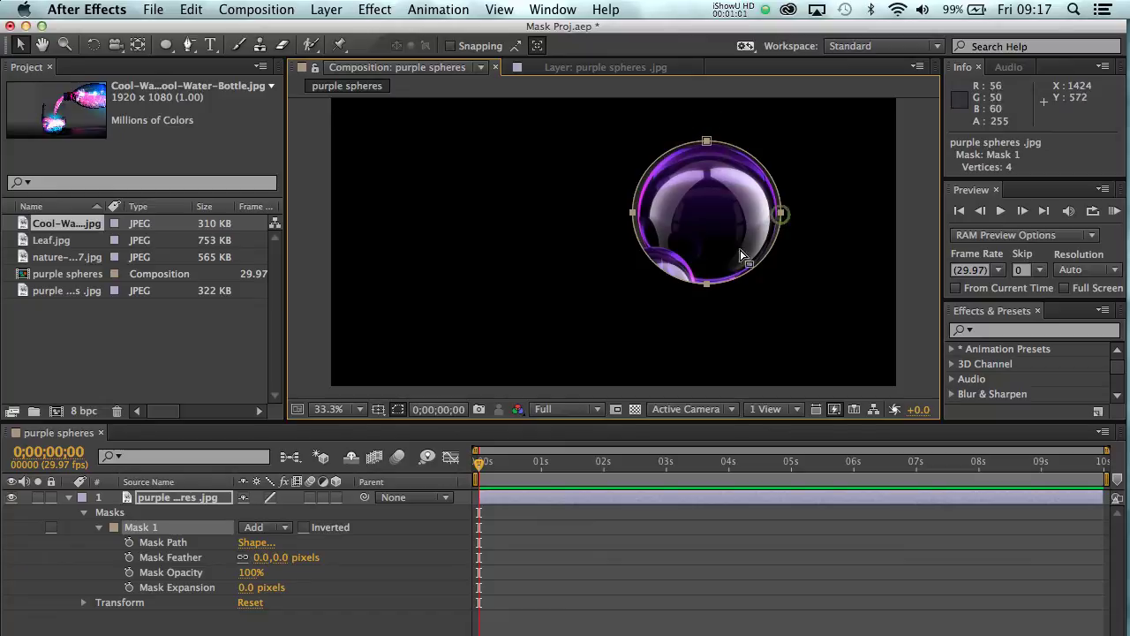
left_click(706, 285)
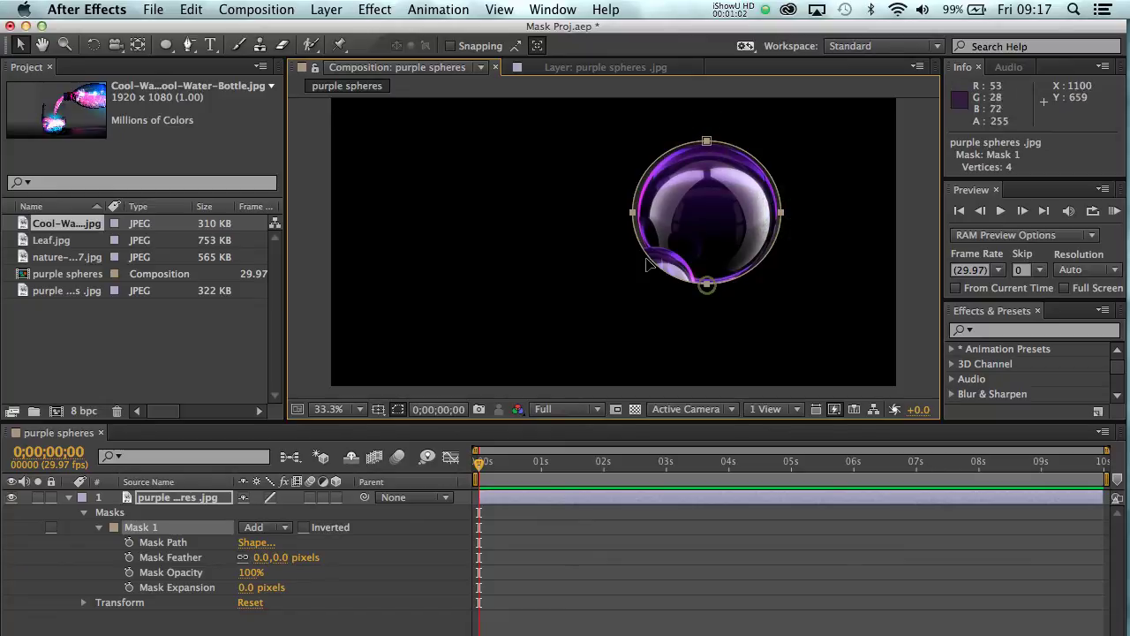
left_click(632, 214)
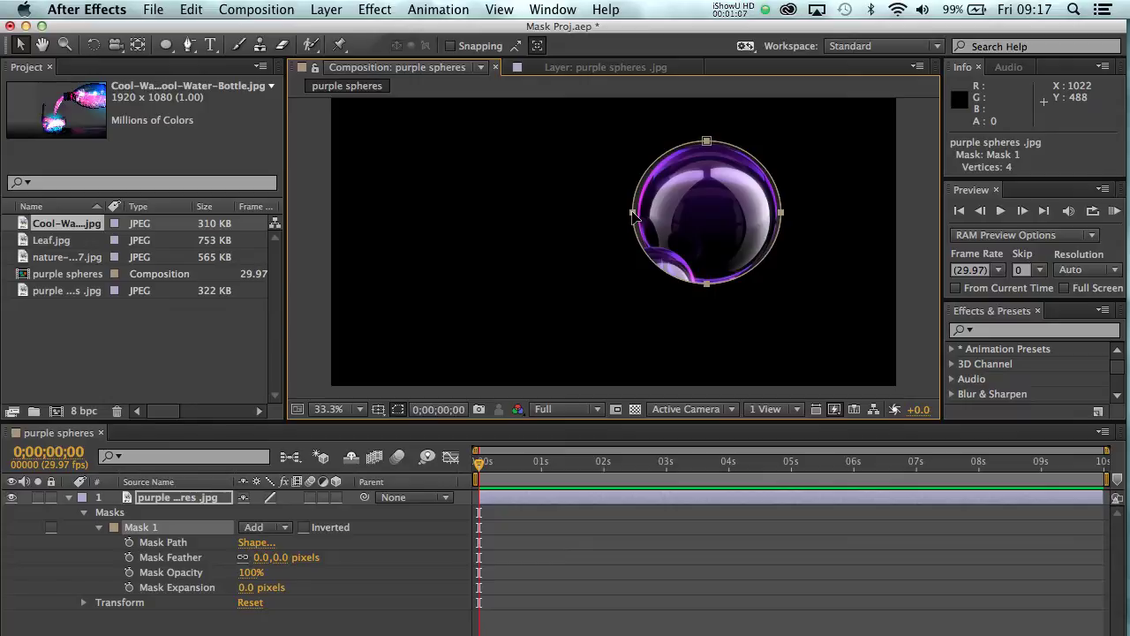
Deselect all four vertices of Mask 1 one by one so each can be edited individually.
left_click(632, 213, "shift")
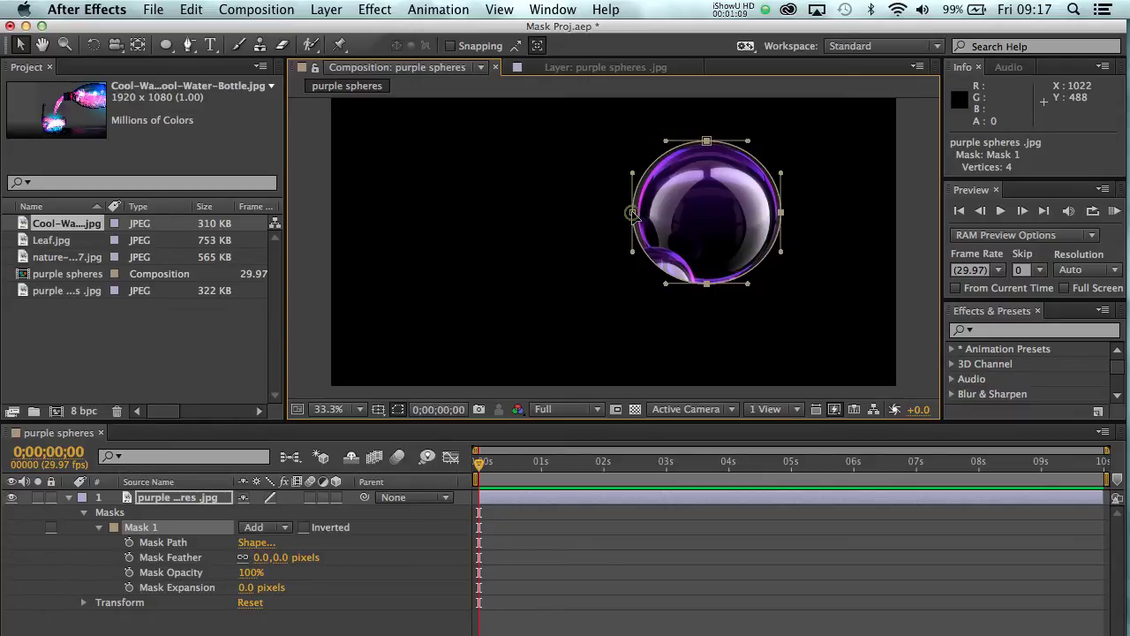
left_click(707, 142, "shift")
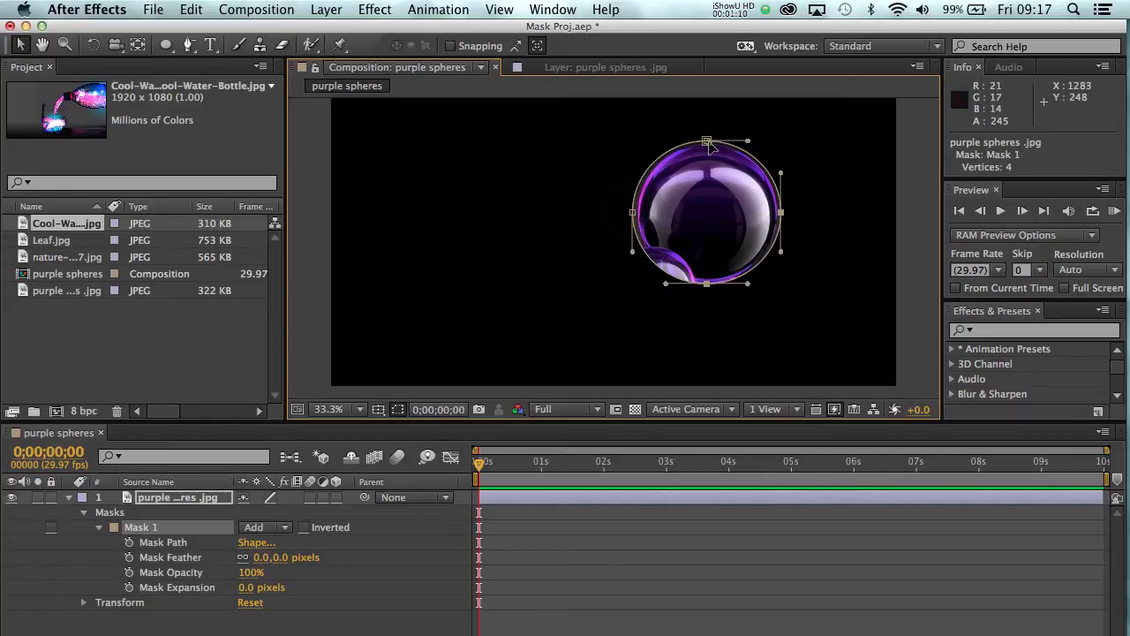
left_click(780, 213, "shift")
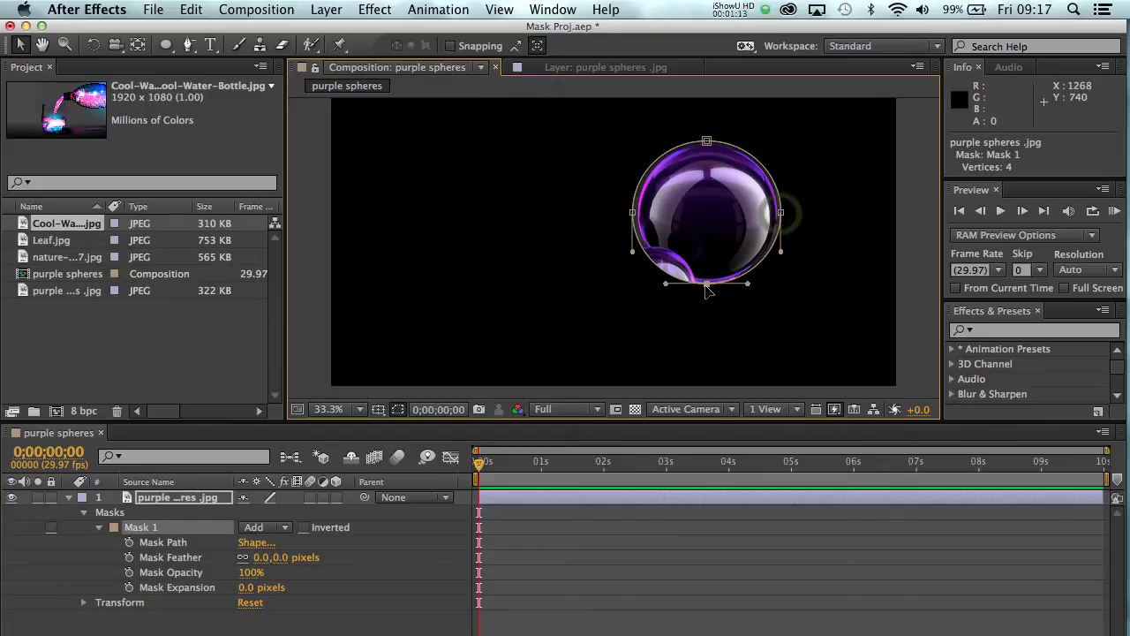
left_click(706, 284, "shift")
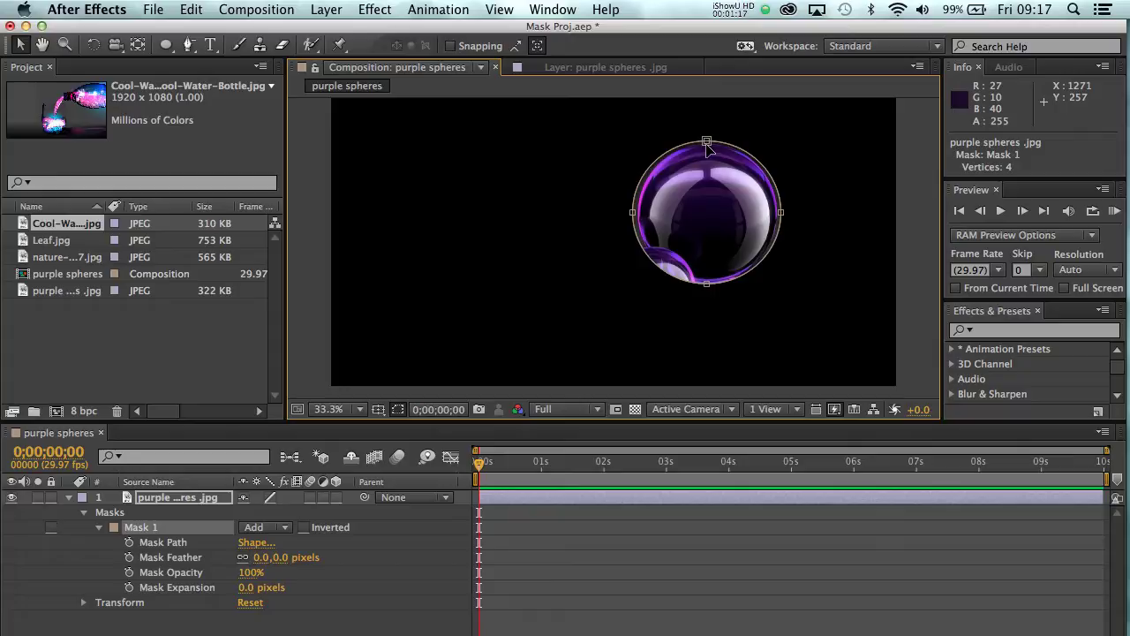
Select only the mask's top vertex and nudge it slightly down to meet the sphere's upper edge.
left_click(706, 142)
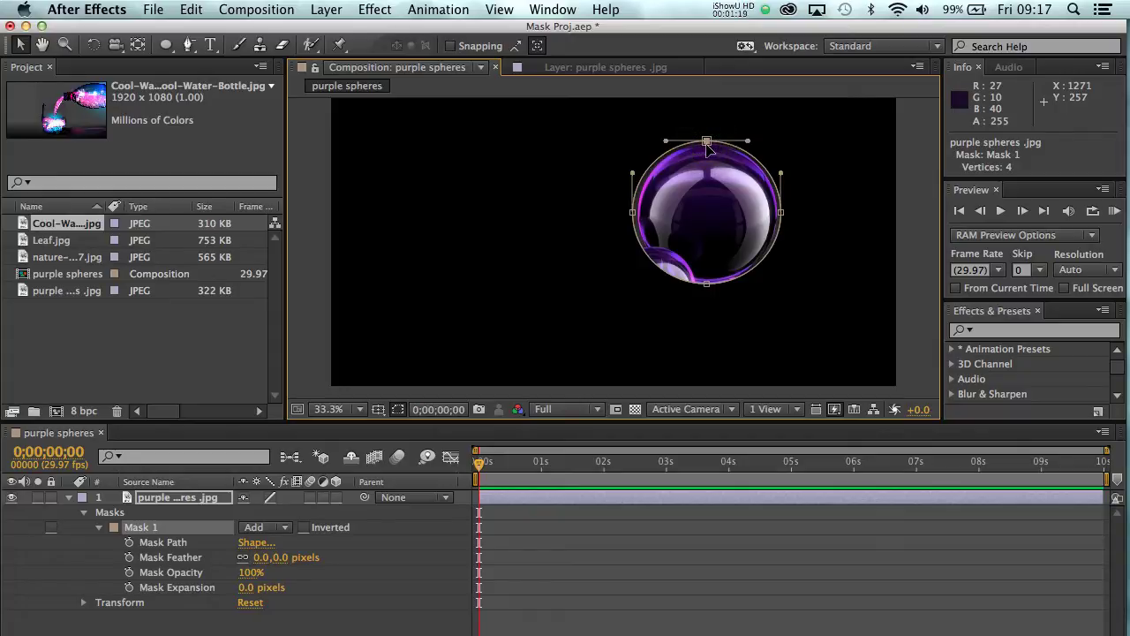
left_click_drag(705, 144, 708, 176)
key("super+z")
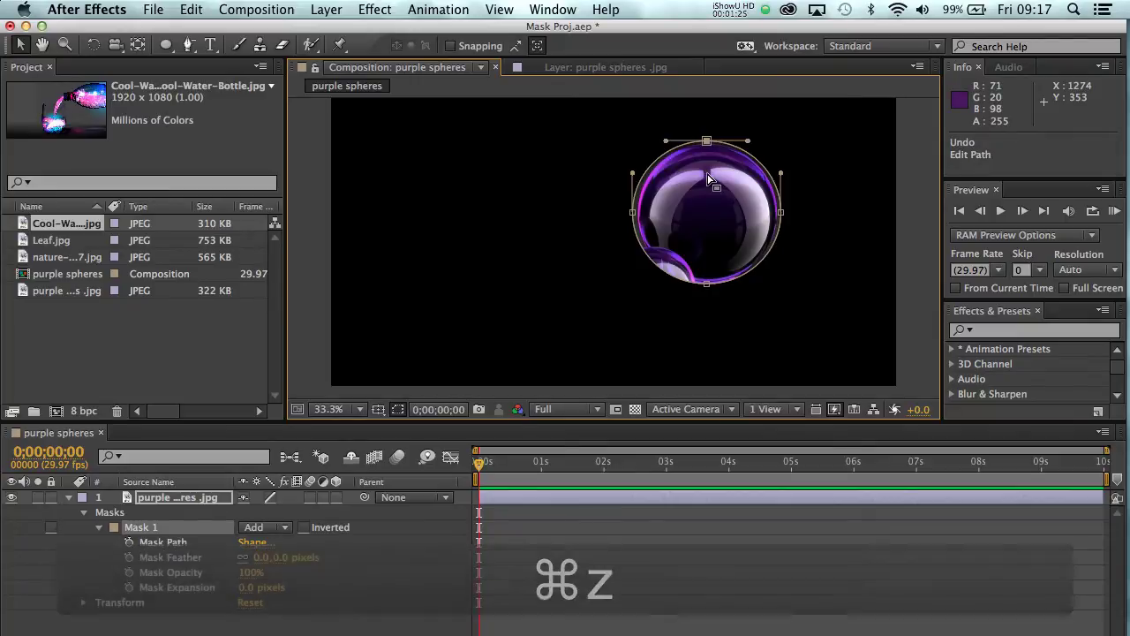
key("Down")
key("Up")
key("Up")
key("Up")
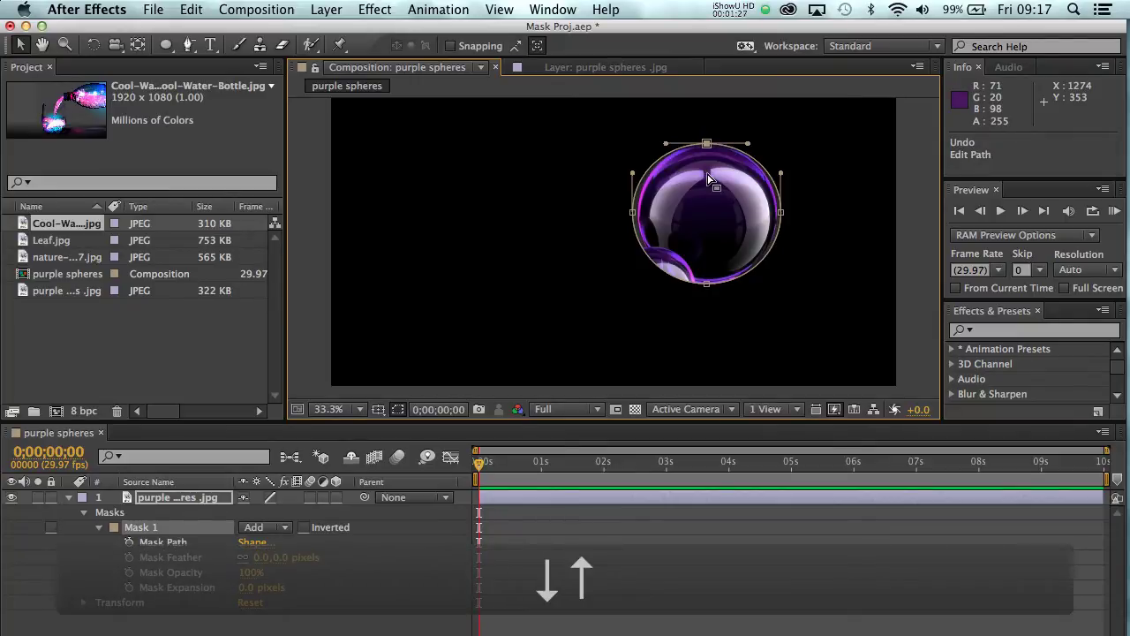
key("Down")
key("Down")
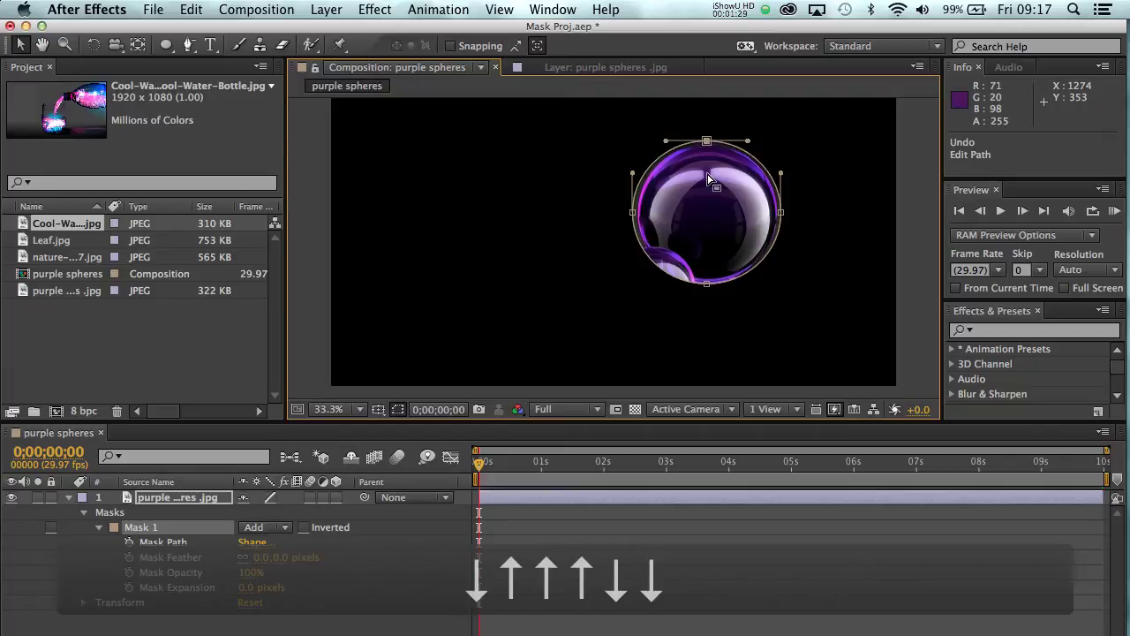
key("Down")
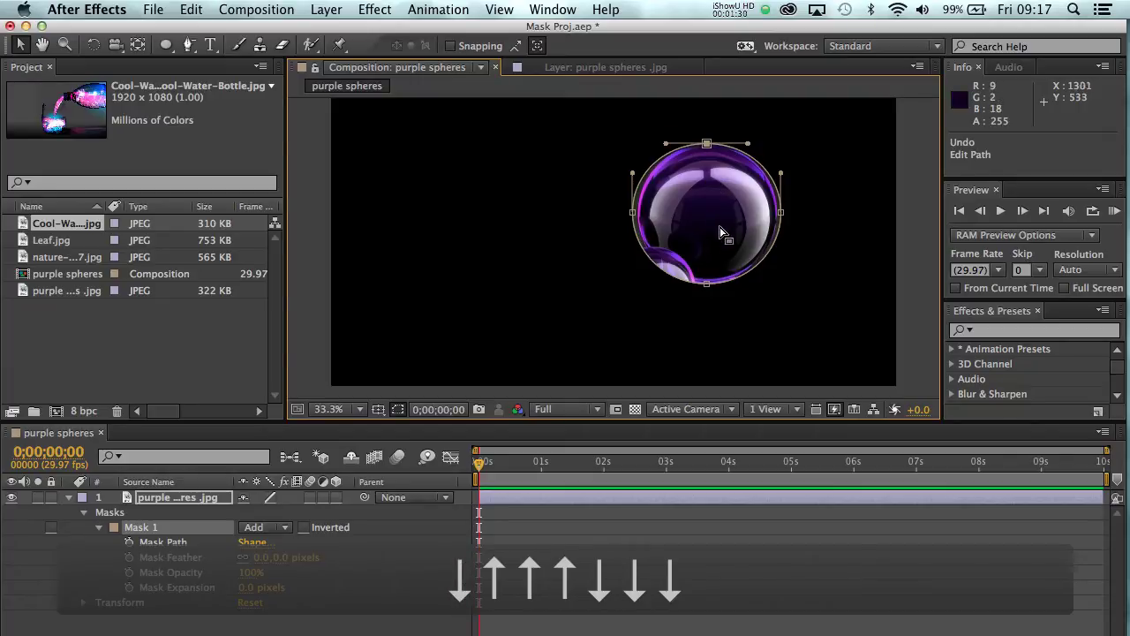
Nudge the mask's right vertex inward to meet the sphere's right edge.
left_click(782, 213)
key("Left")
key("Left")
key("Left")
key("Left")
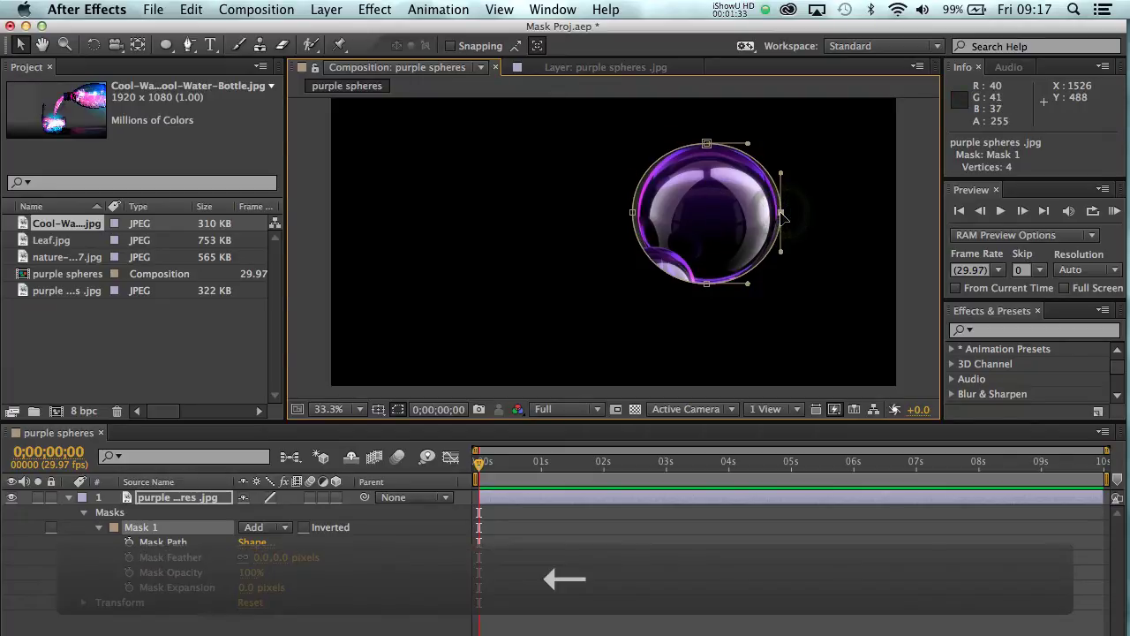
Nudge the mask's bottom vertex upward to meet the sphere's lower edge.
left_click(707, 284)
key("Up")
key("Up")
key("Up")
key("Up")
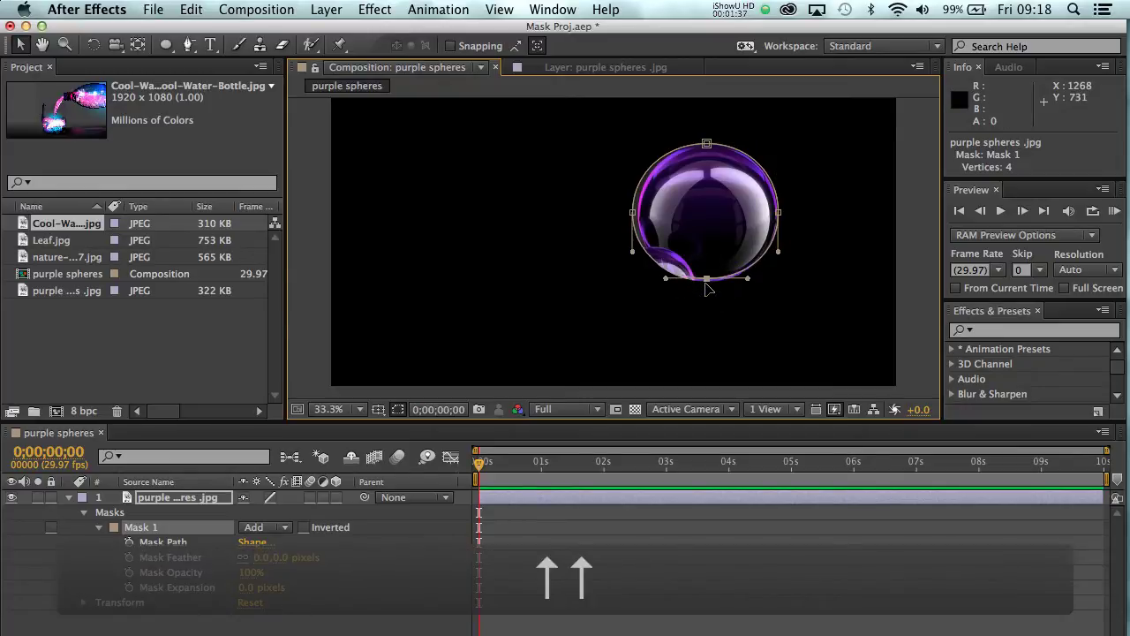
Nudge the mask's left vertex inward to meet the sphere's left edge, and deselect the mask.
left_click(632, 213)
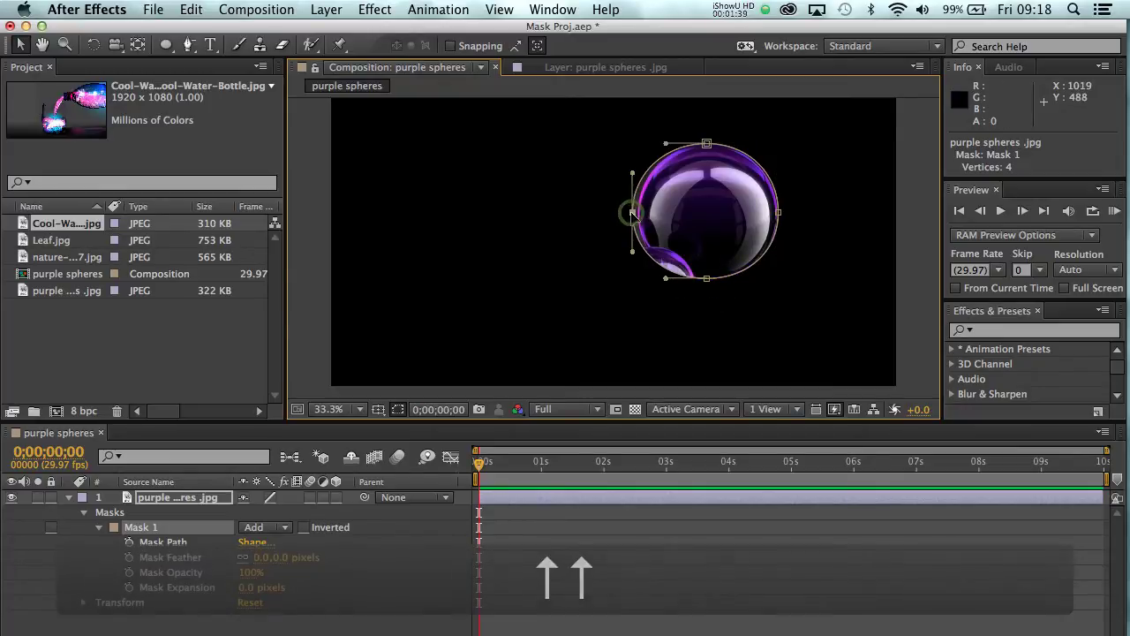
key("Right")
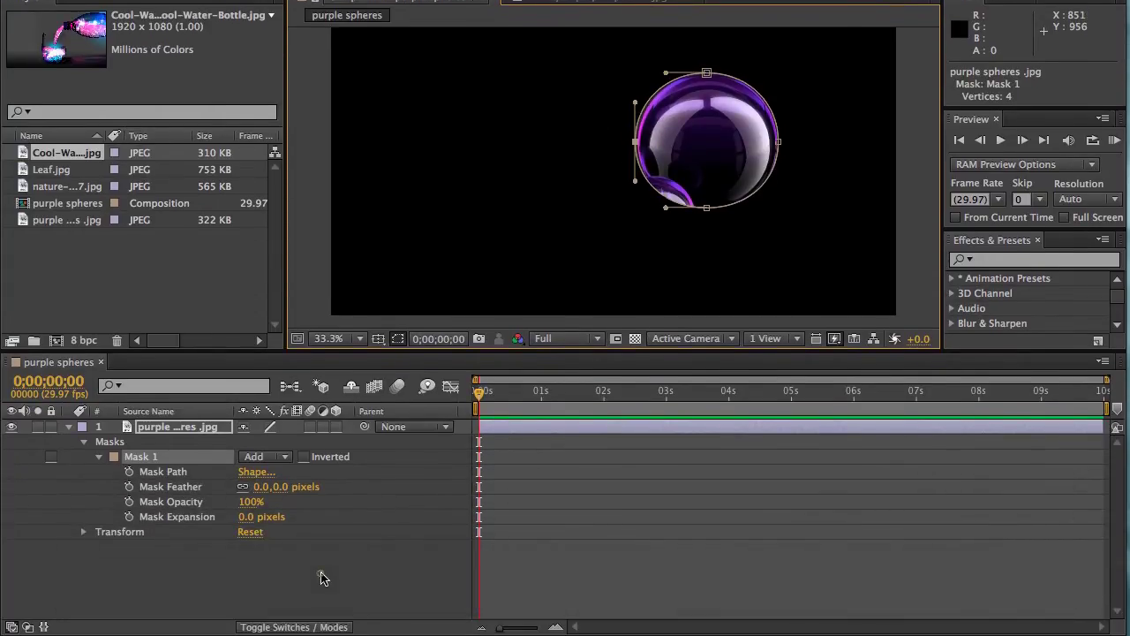
left_click(322, 577)
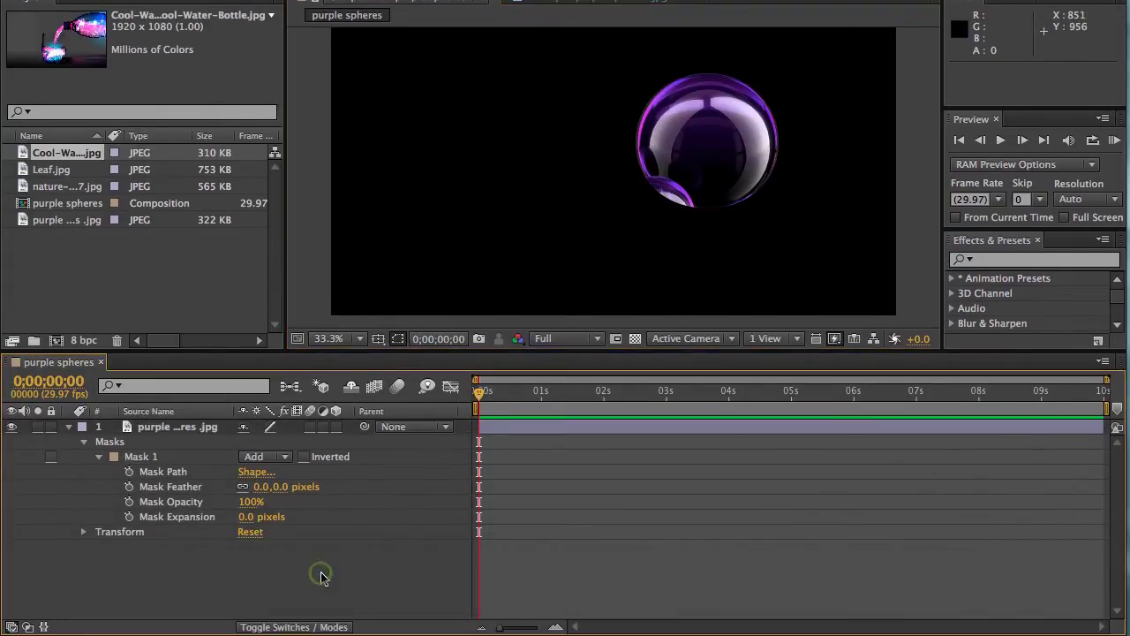
Switch Mask 1's mode to None and back to Add with the mask selected to compare the results.
left_click(273, 459)
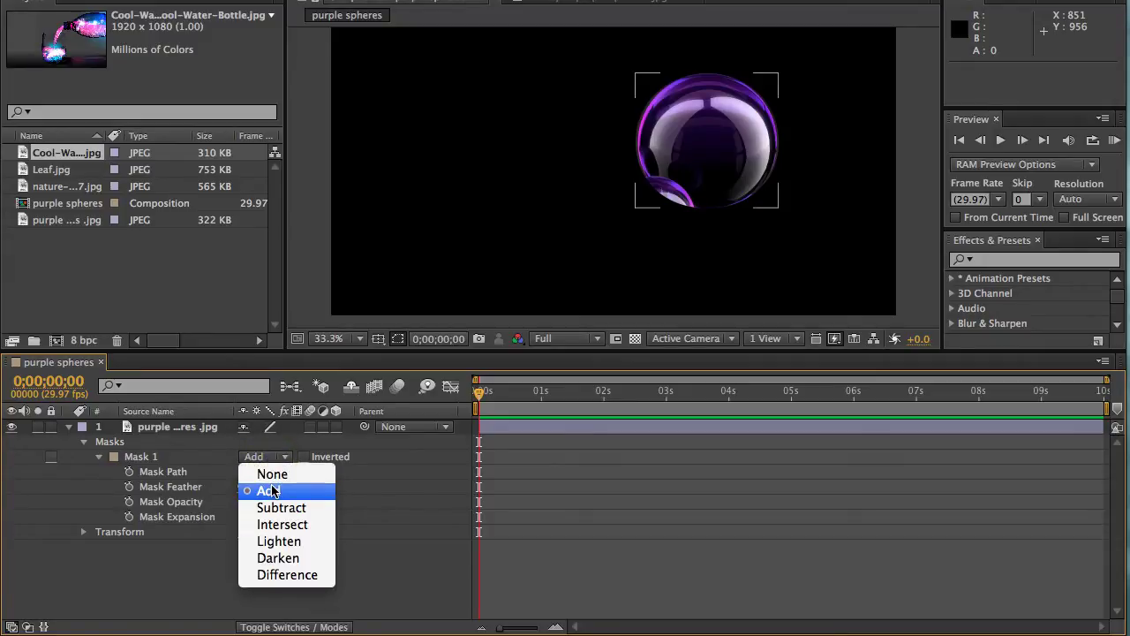
left_click(271, 477)
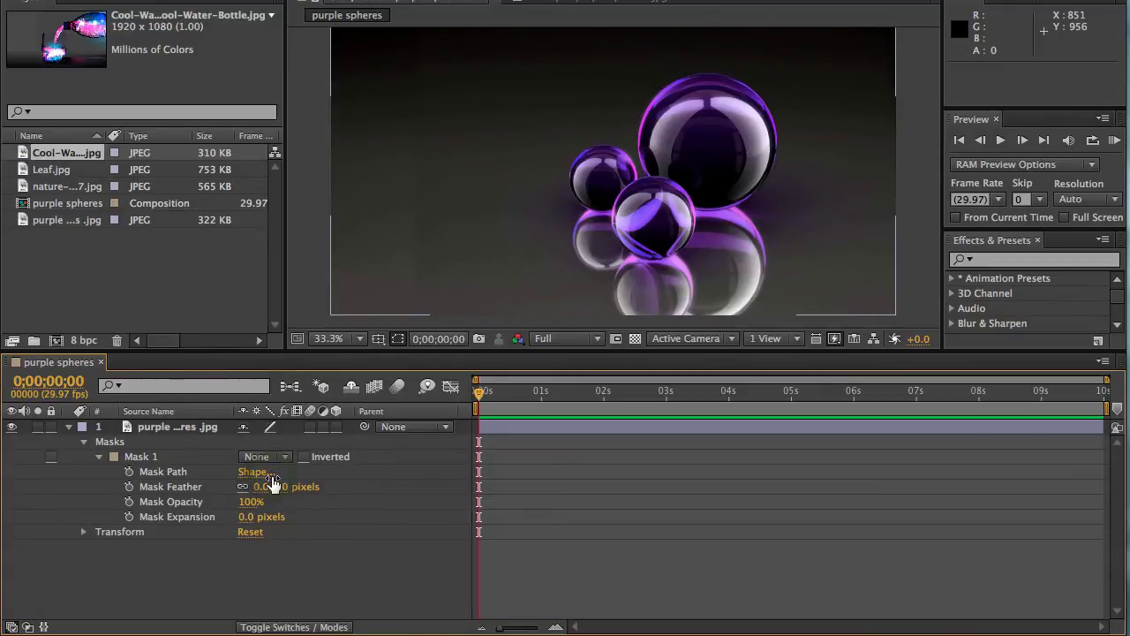
left_click(147, 459)
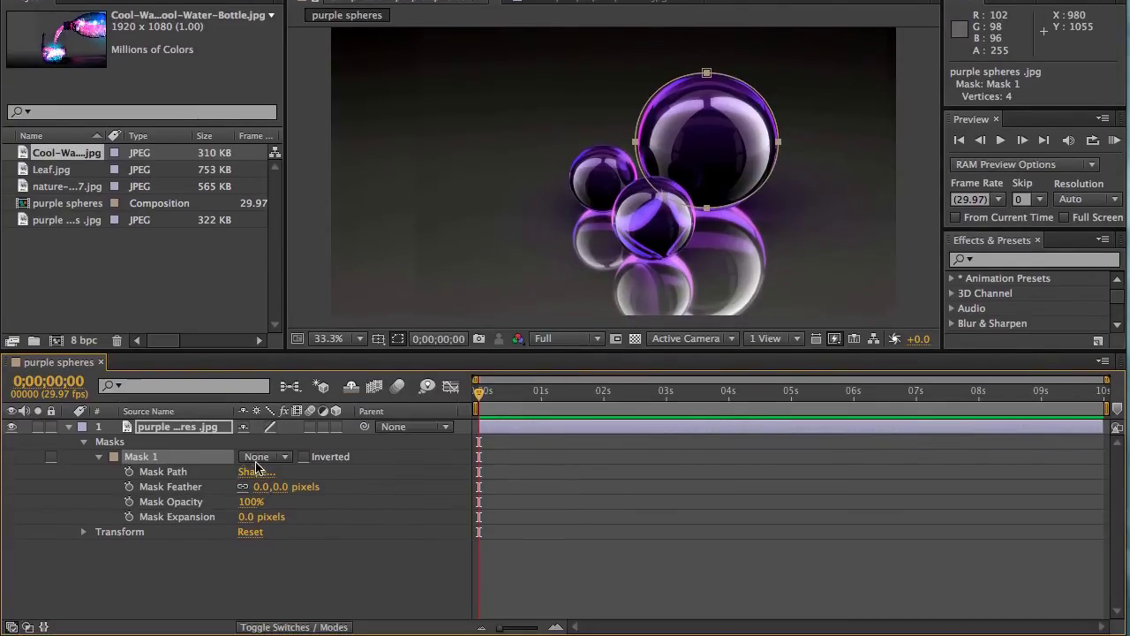
left_click(275, 462)
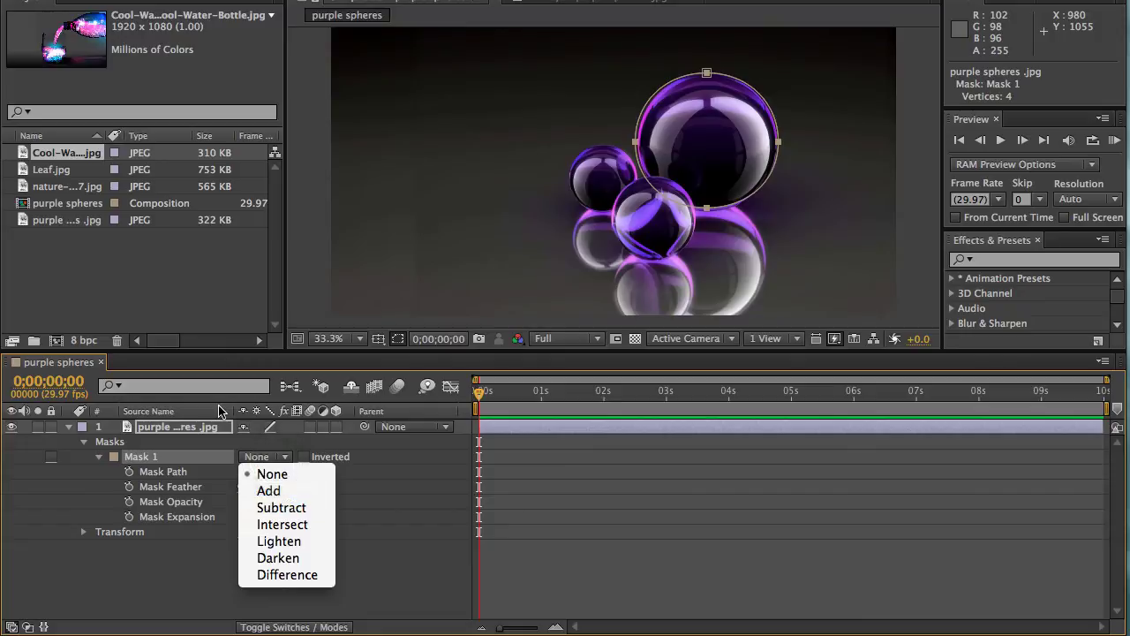
left_click(269, 490)
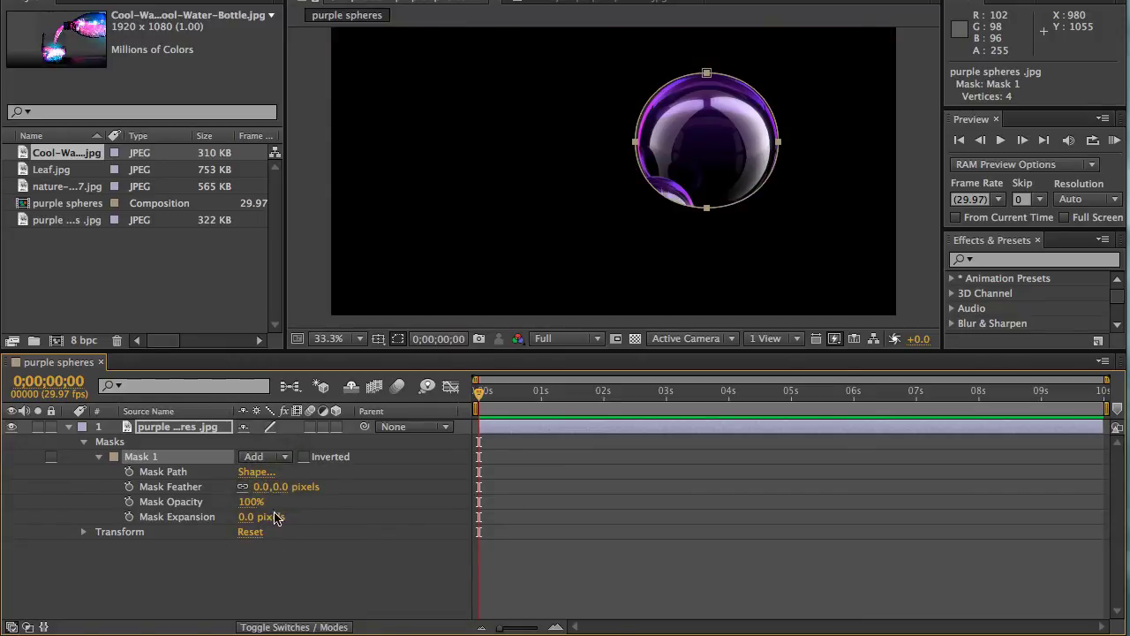
Set Mask 1's mode to None and select the purple spheres image layer instead of the mask.
left_click(282, 462)
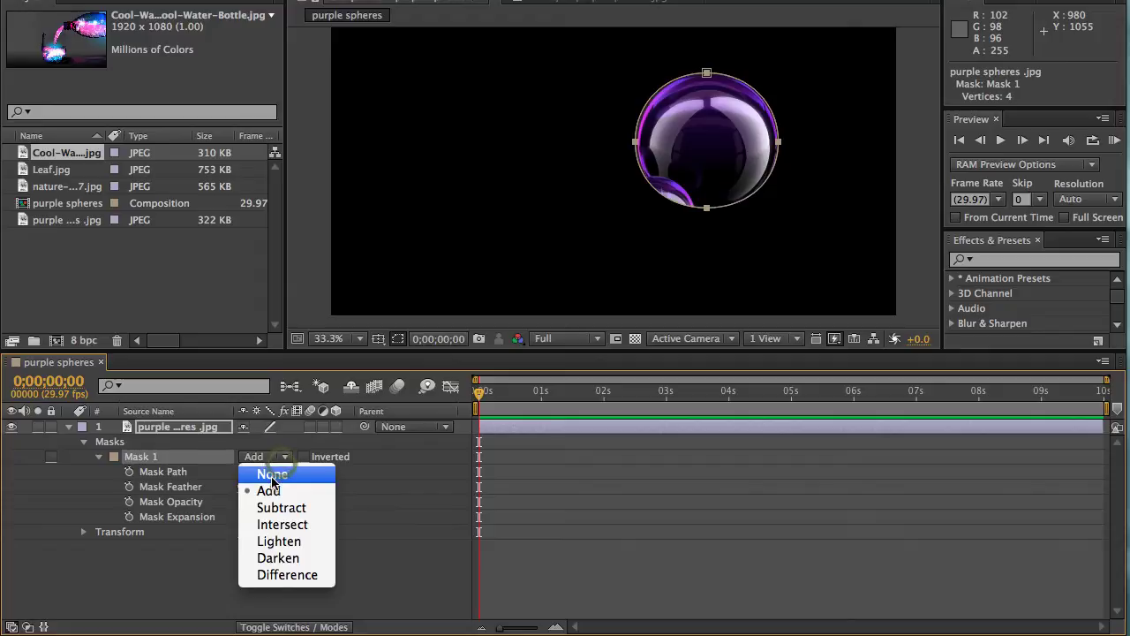
left_click(267, 468)
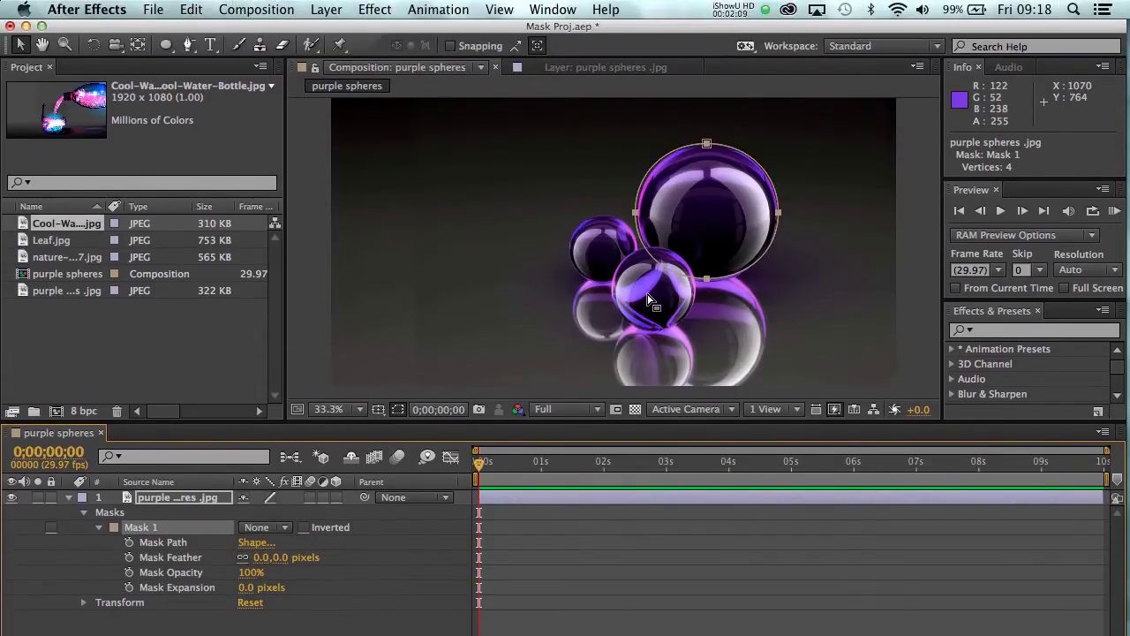
left_click(647, 227)
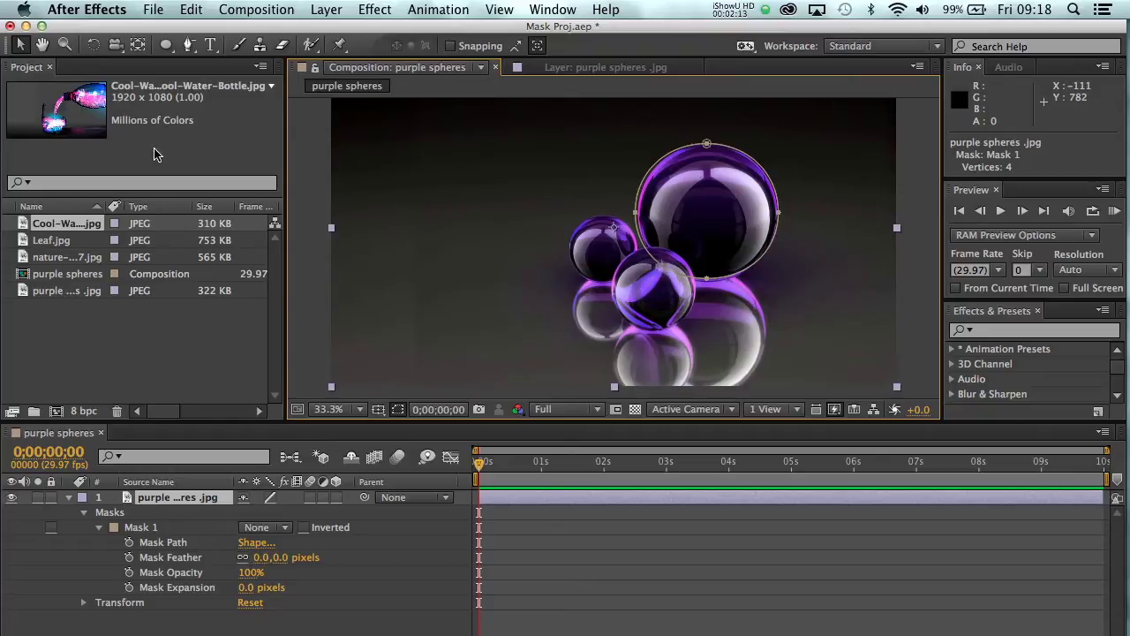
Draw an ellipse mask around the front small purple sphere with the Ellipse Tool.
left_click(168, 48)
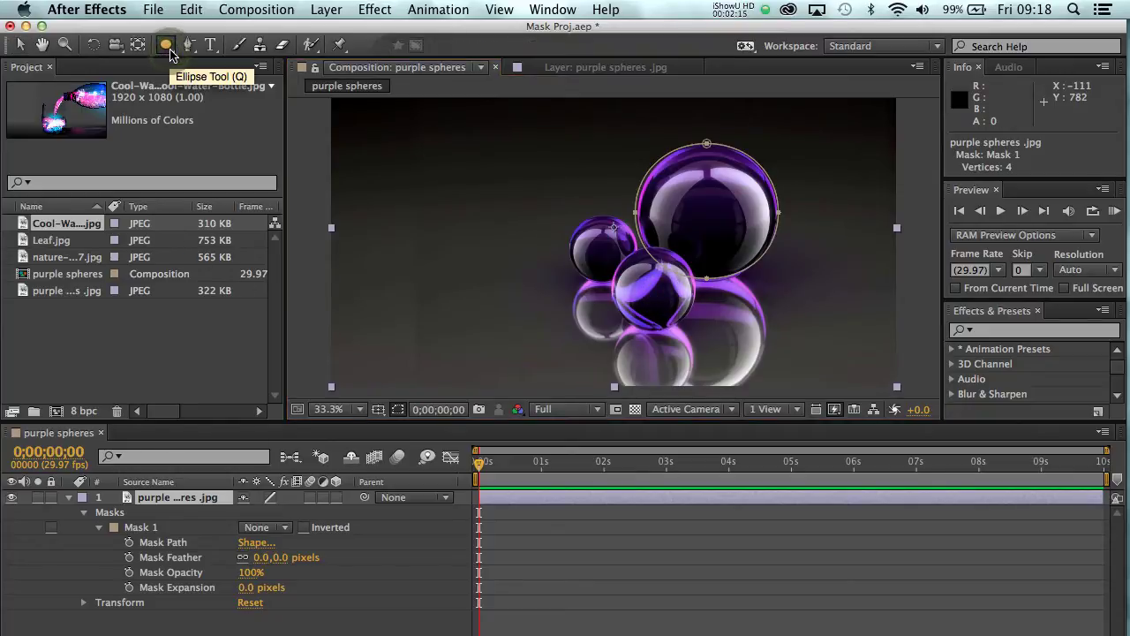
left_click(166, 46)
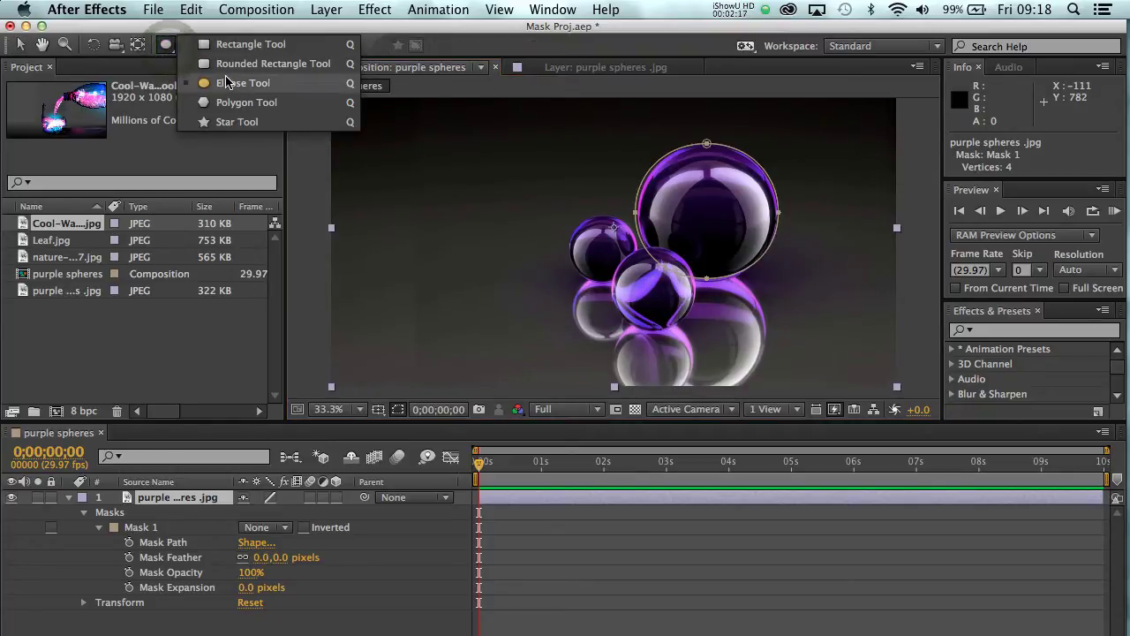
left_click(226, 83)
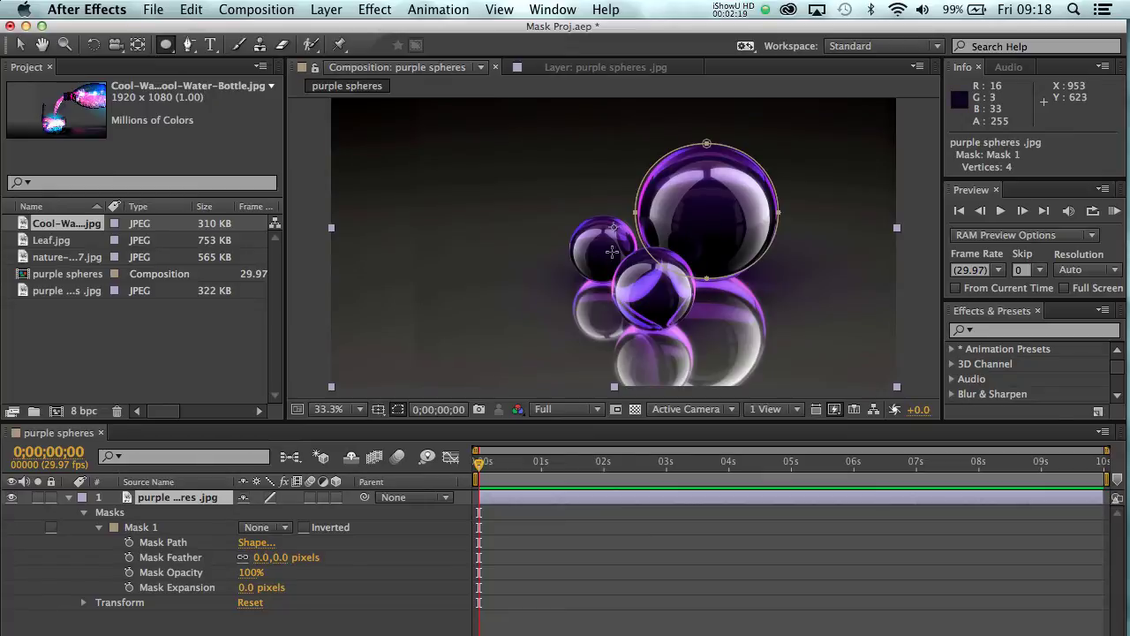
left_click_drag(611, 251, 694, 331)
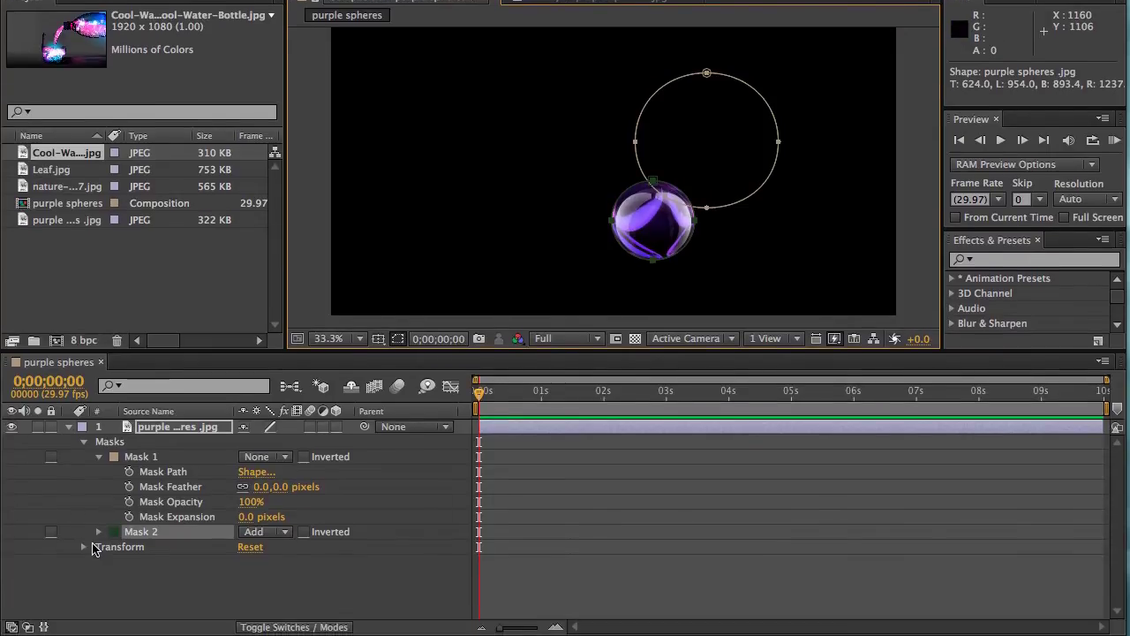
Try a Mask Expansion of 34 pixels on Mask 2, and undo that change.
left_click(99, 532)
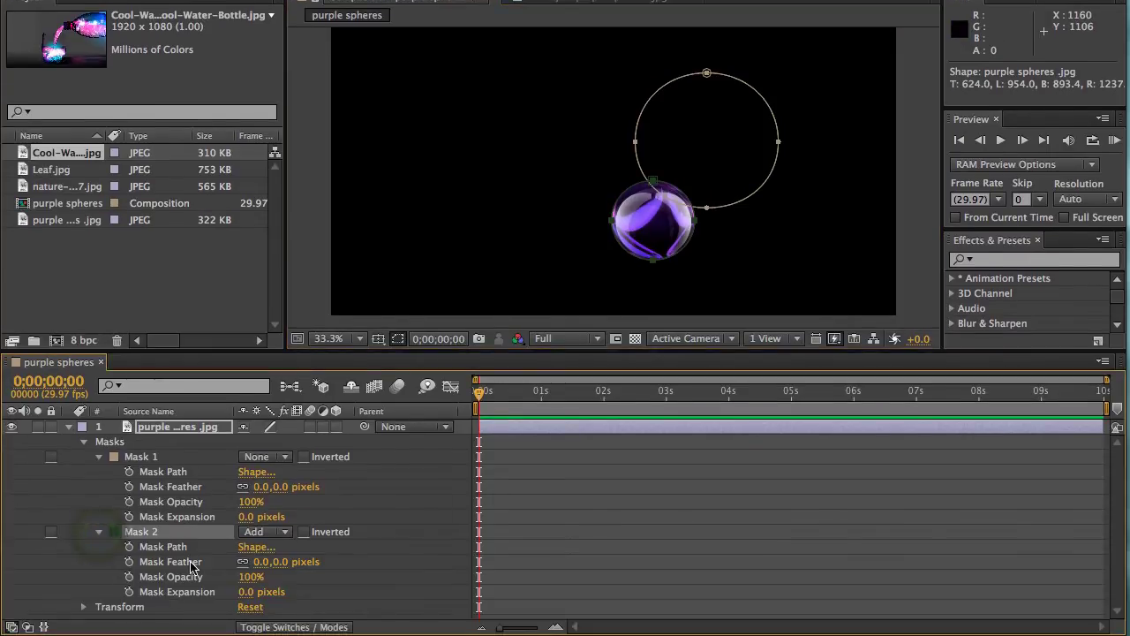
left_click_drag(246, 596, 277, 591)
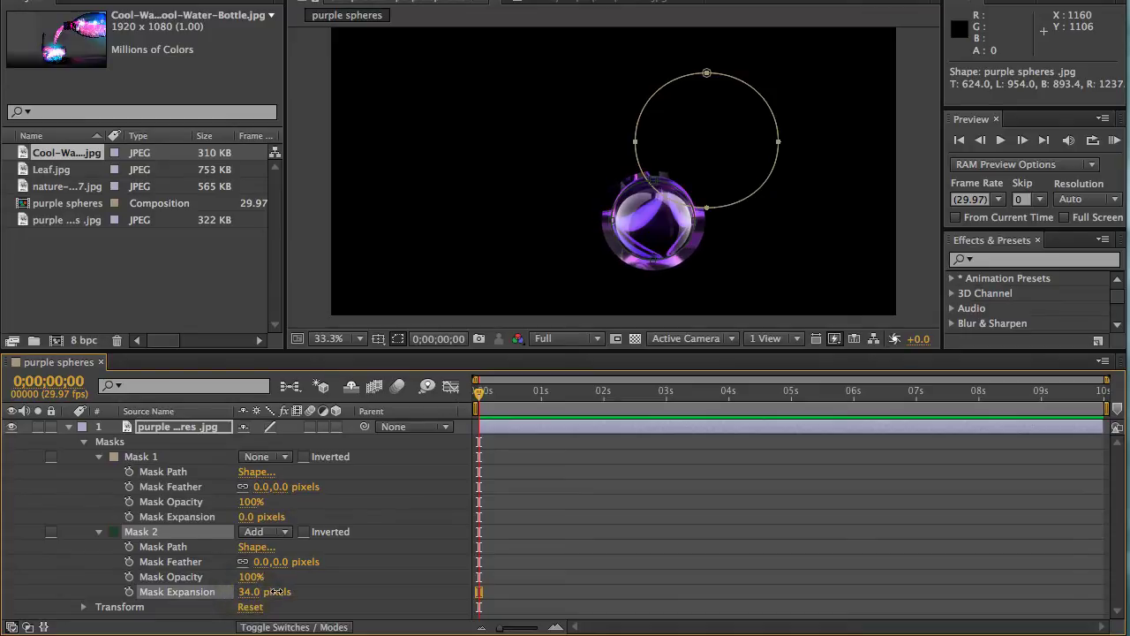
key("super+z")
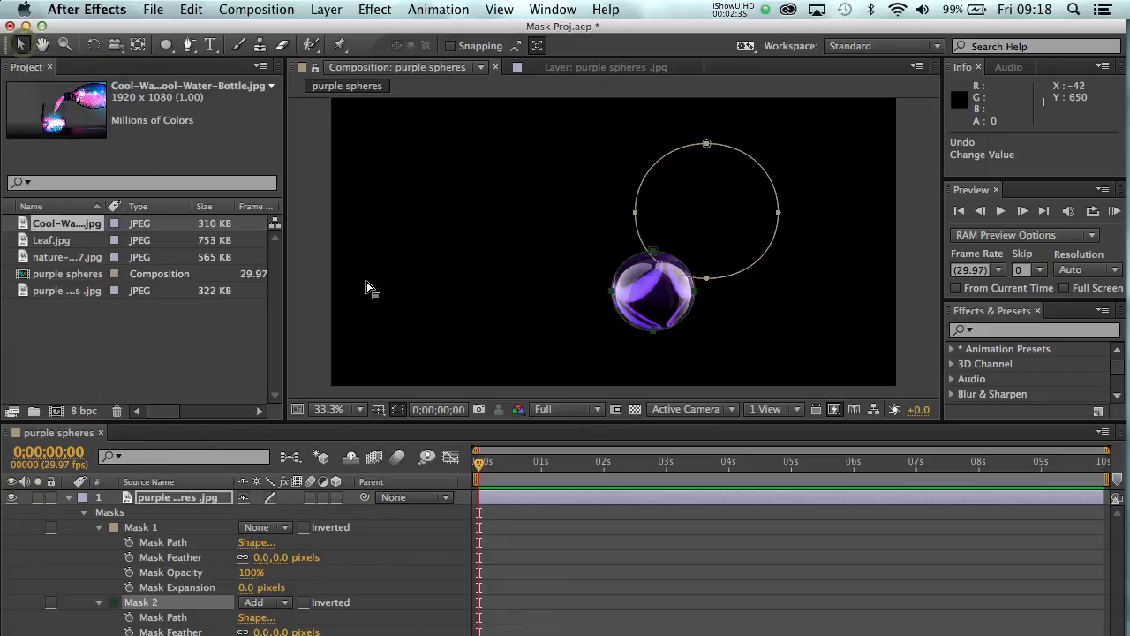
Nudge Mask 2's four vertices inward to fit the front sphere's edge, and deselect the mask.
left_click(613, 291)
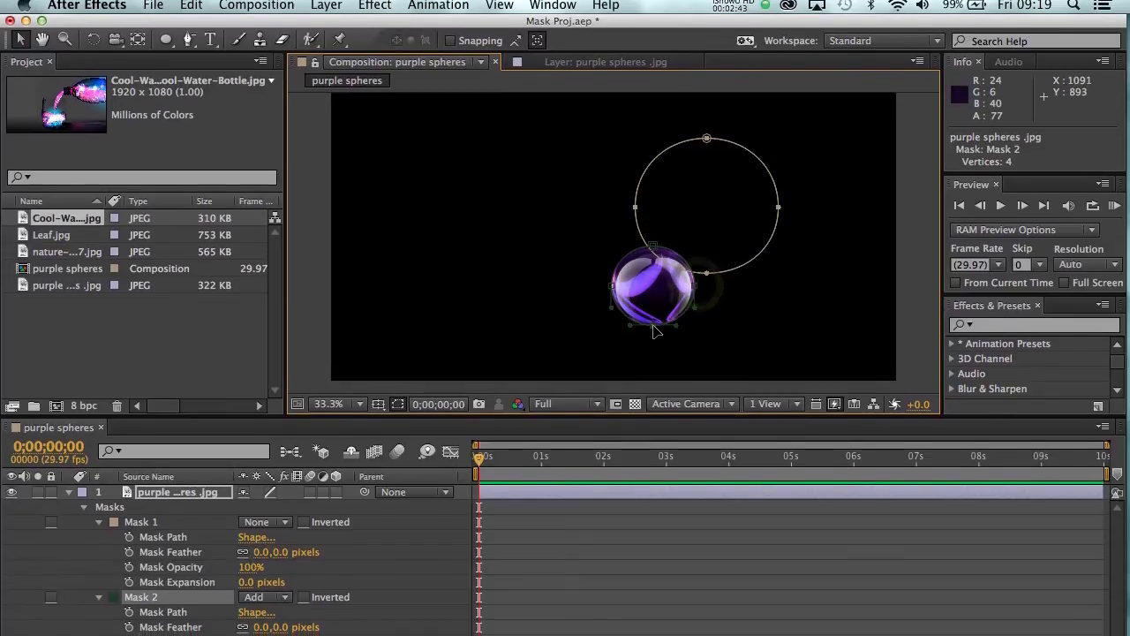
left_click(651, 334)
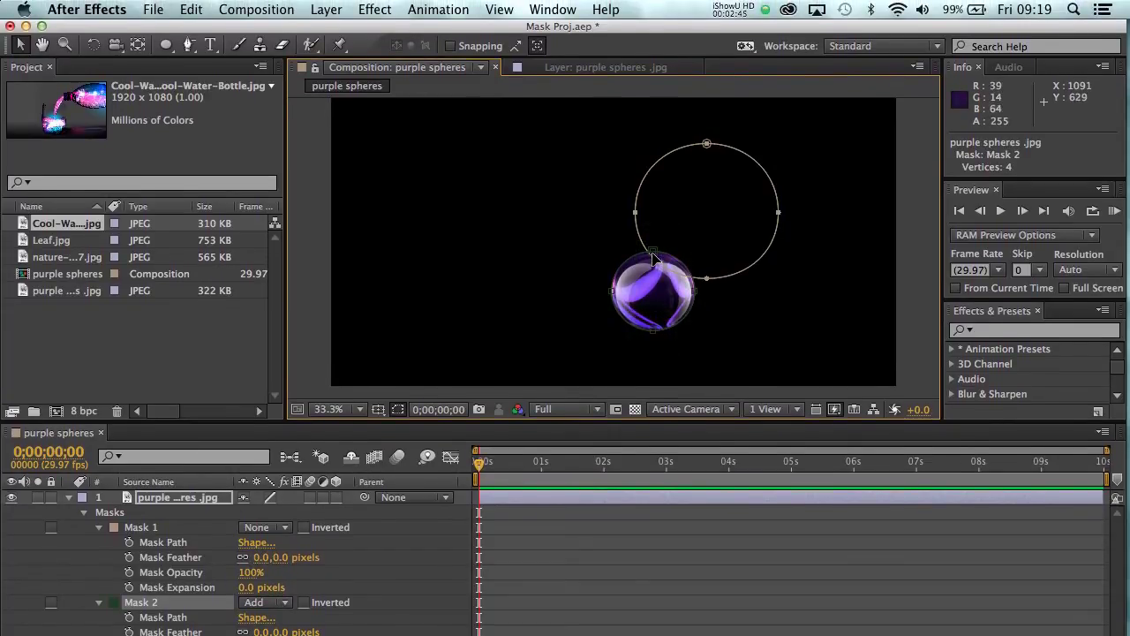
key("Down")
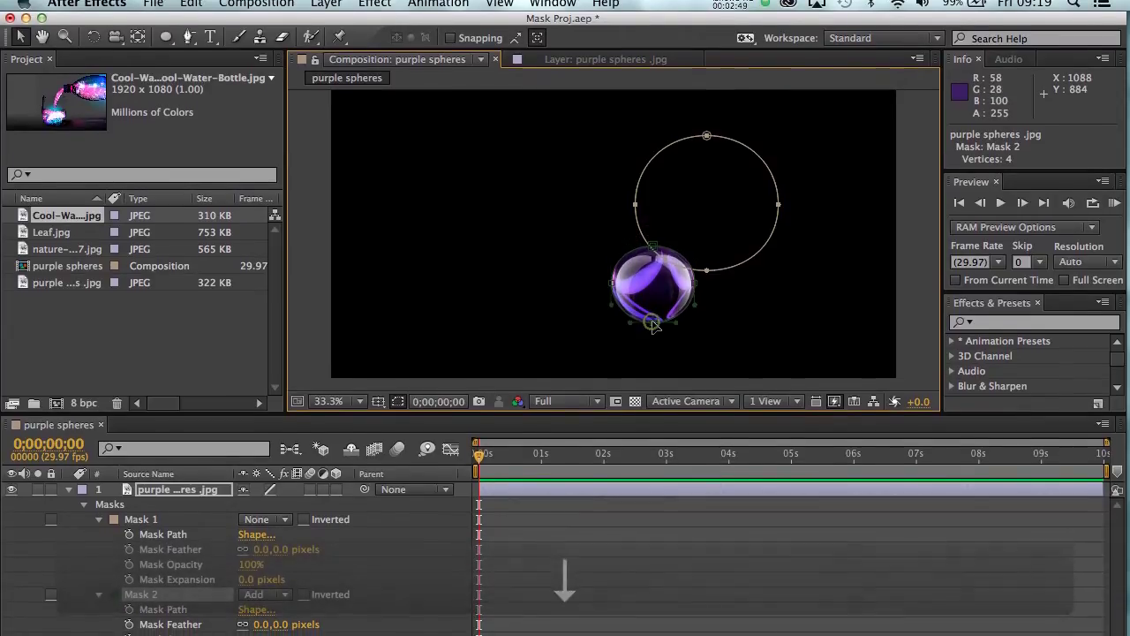
key("Up")
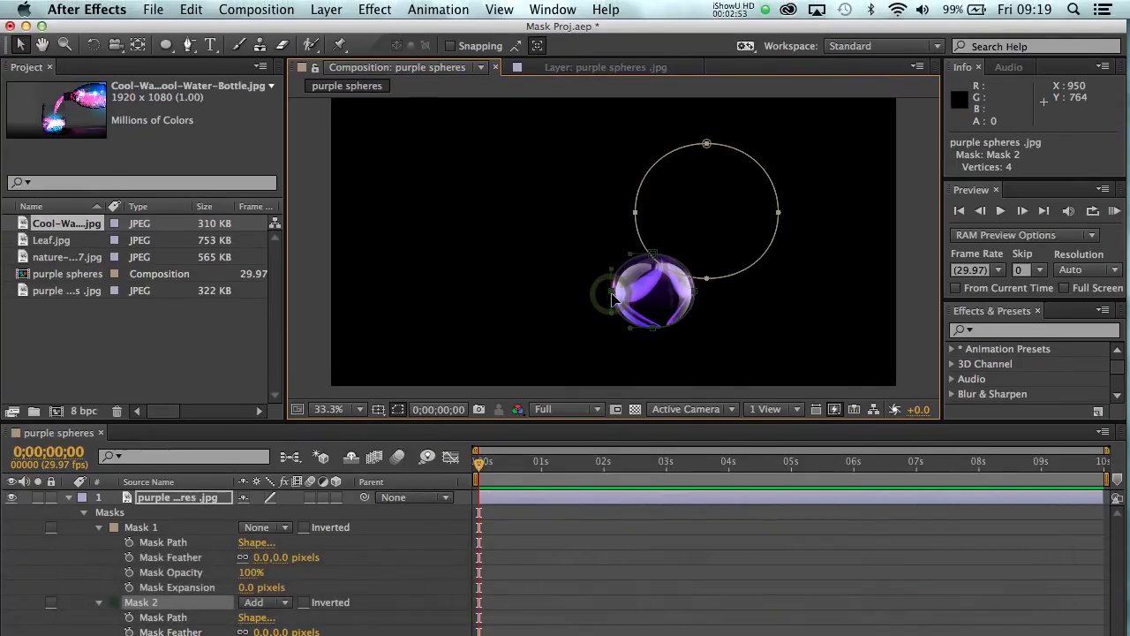
key("Right")
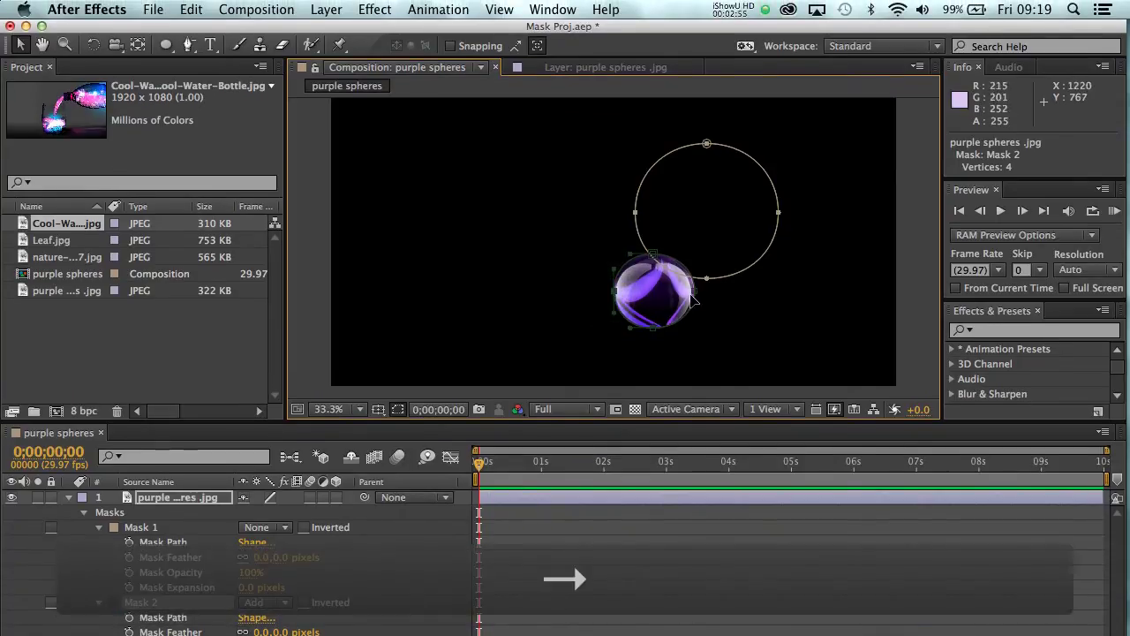
key("Left")
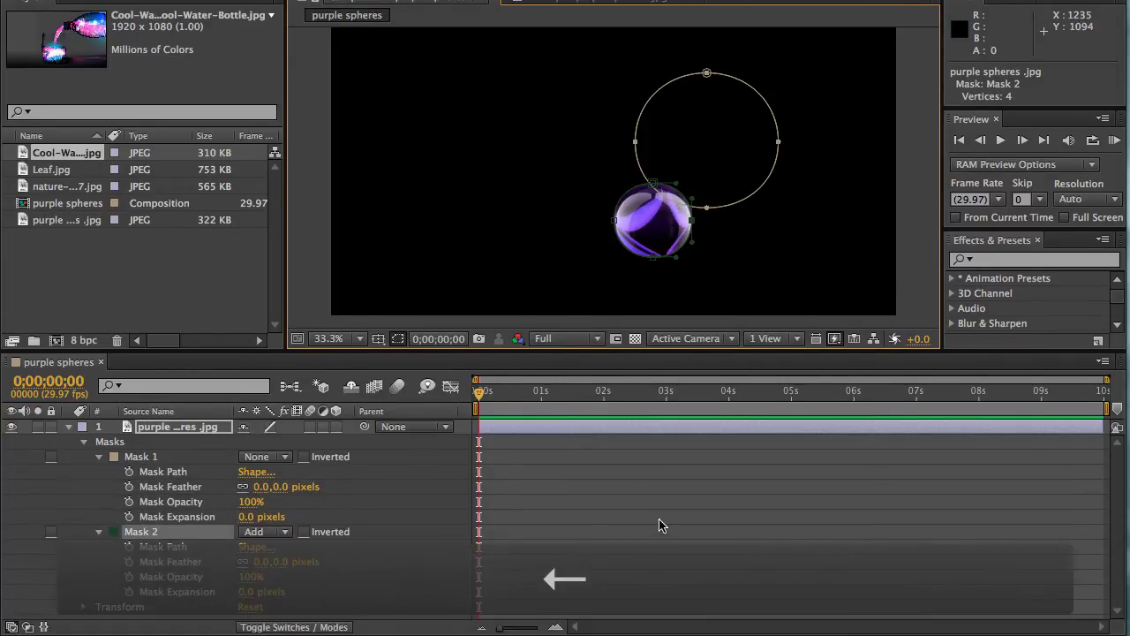
left_click(660, 591)
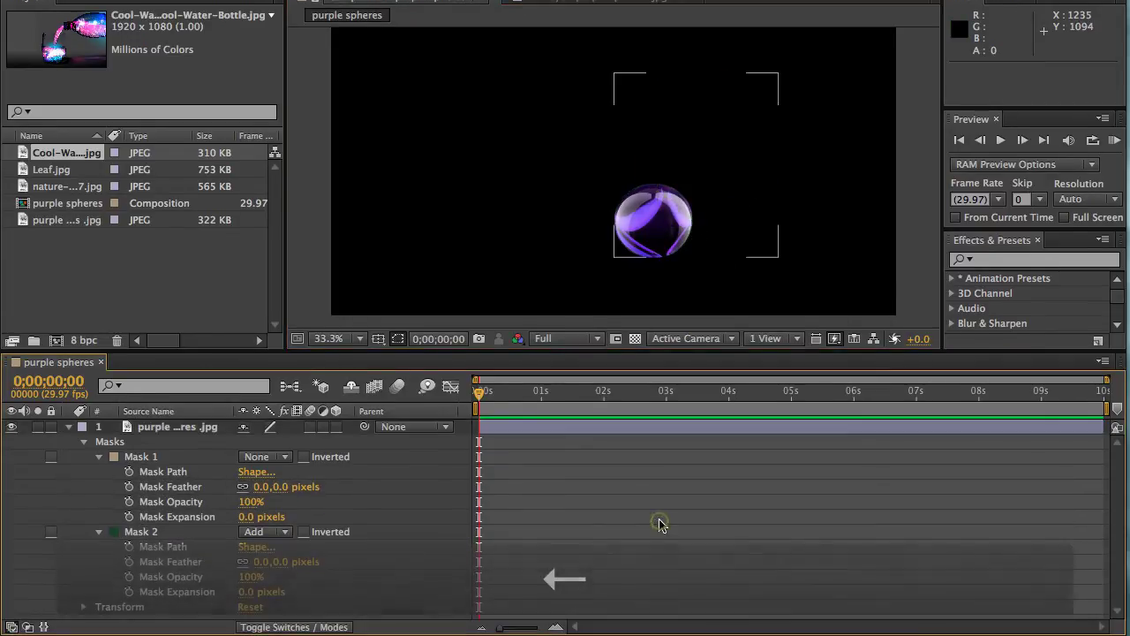
Set Mask 2's mode to None, and select Mask 1, Mask 2 and the image layer in turn.
left_click(279, 533)
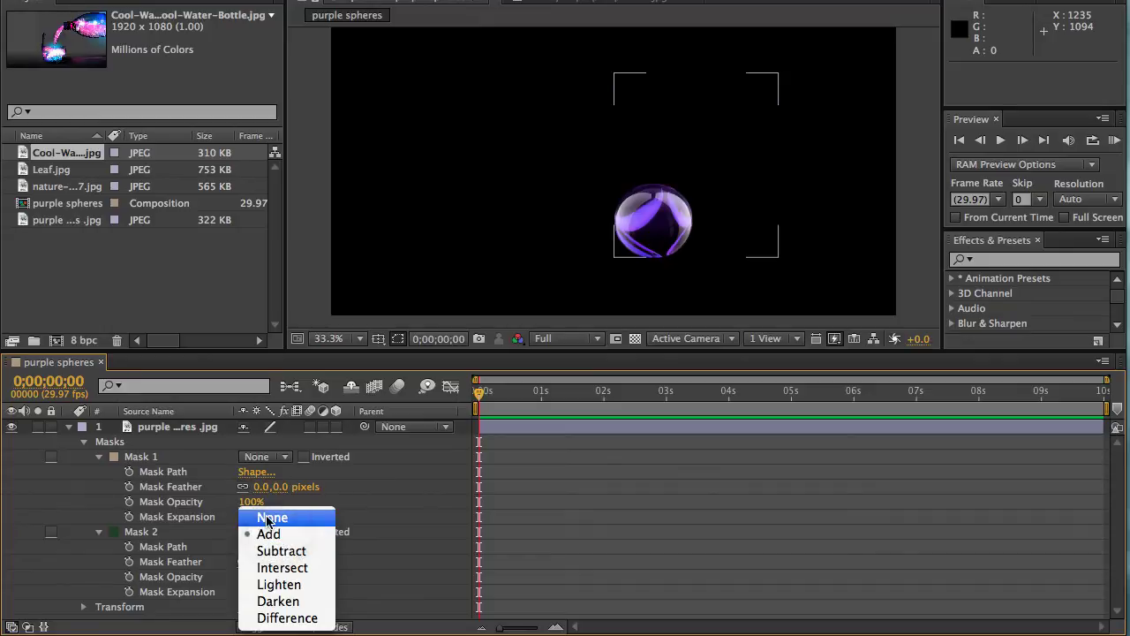
left_click(267, 519)
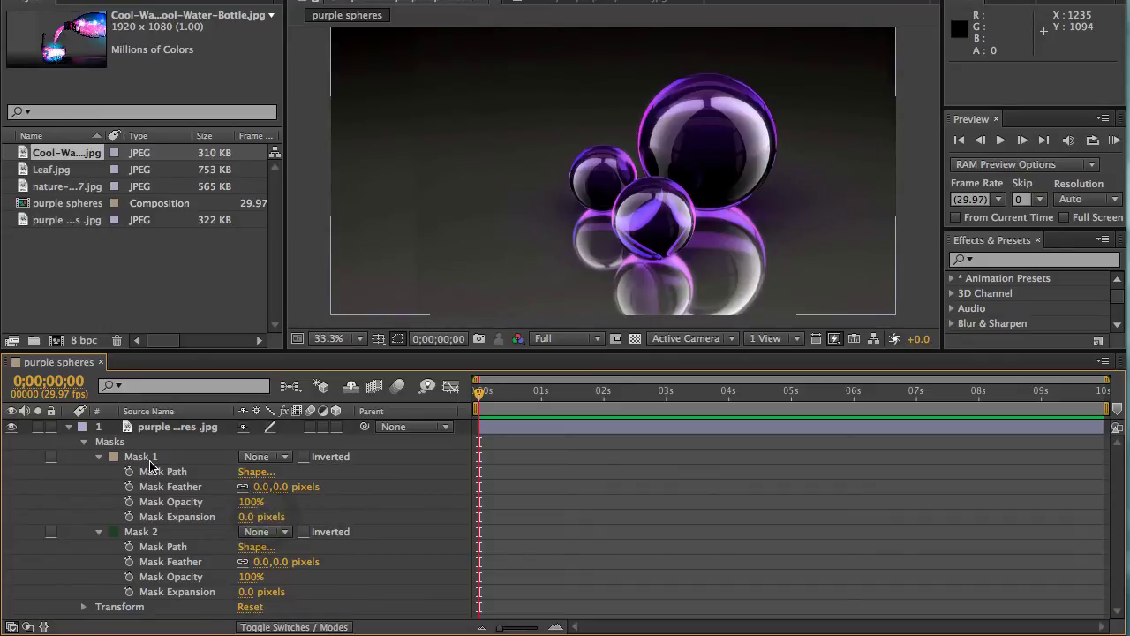
left_click(149, 461)
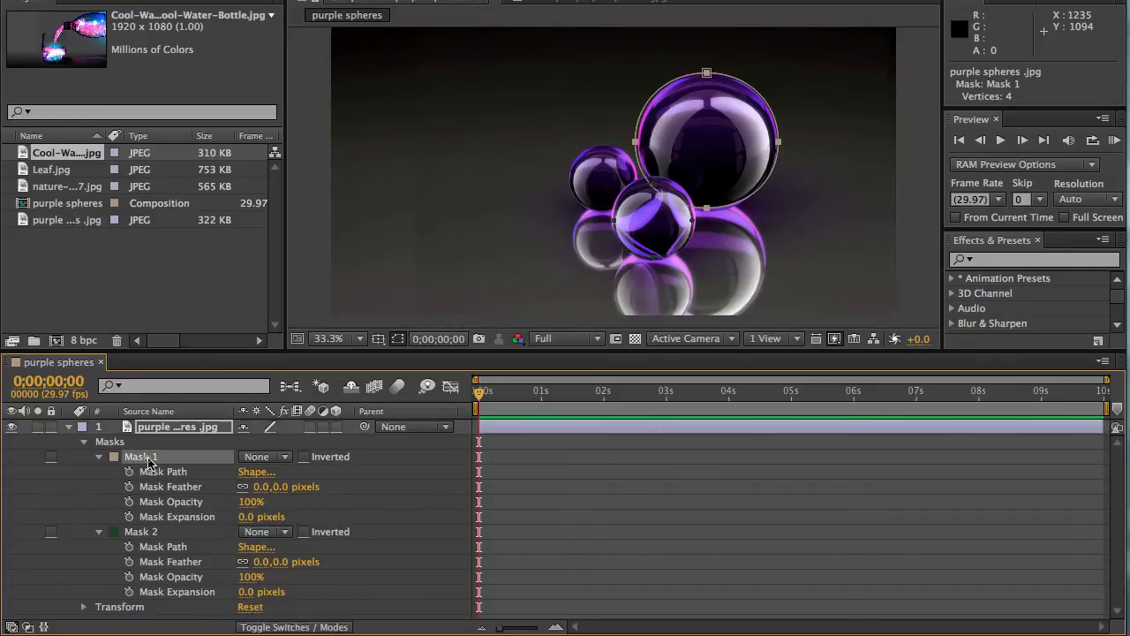
left_click(139, 535)
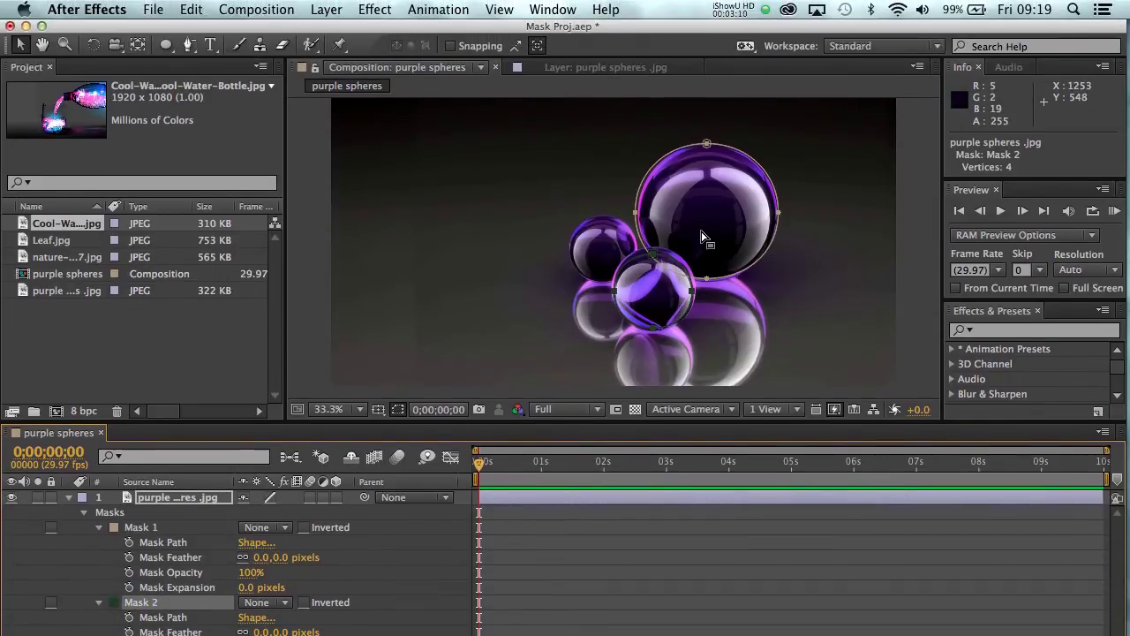
left_click(701, 237)
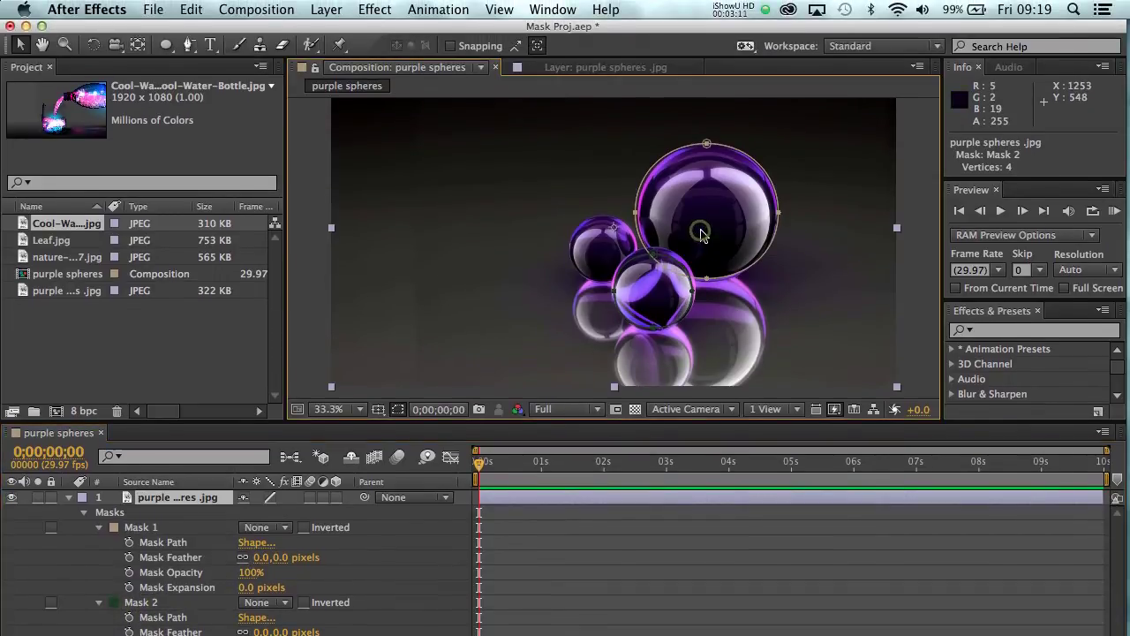
left_click(651, 299)
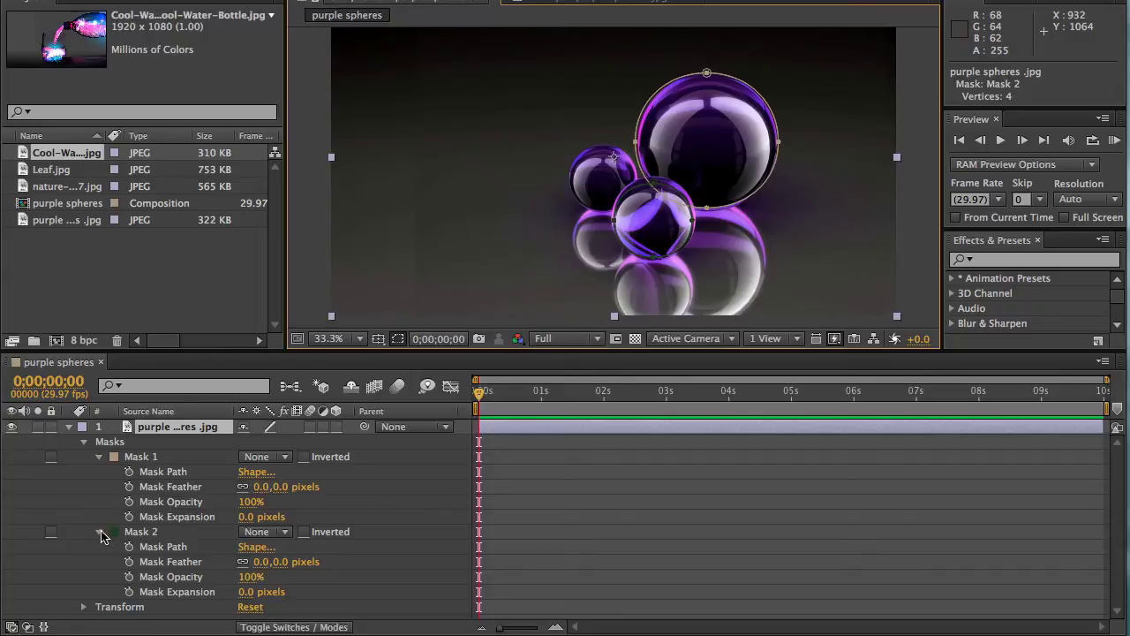
Collapse Mask 2's properties and duplicate Mask 1.
left_click(99, 532)
left_click(141, 456)
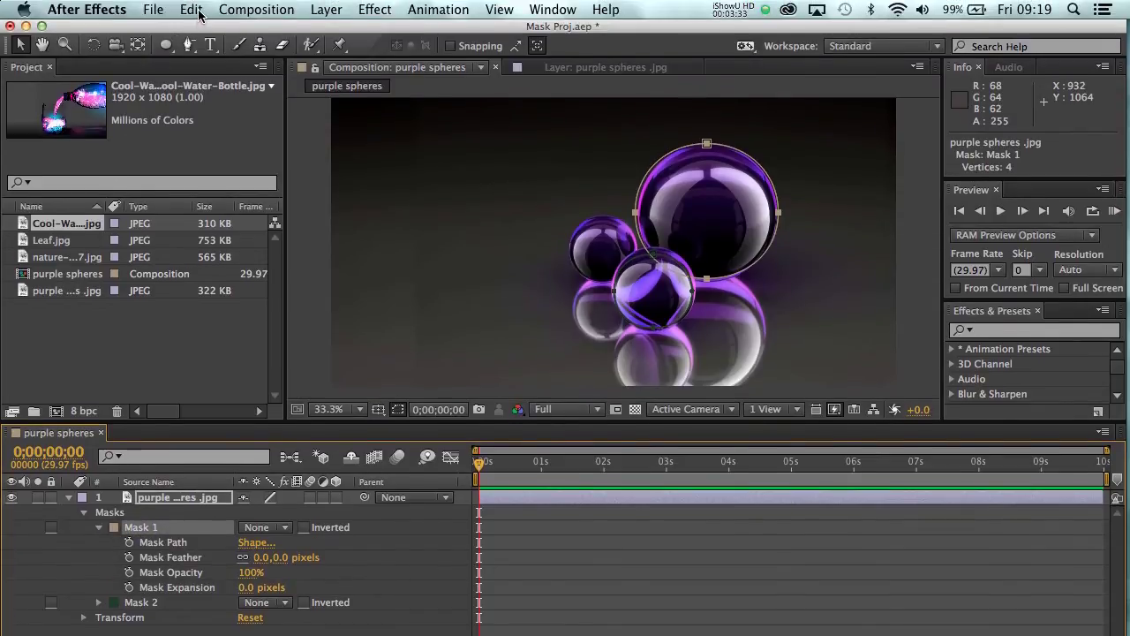
left_click(192, 9)
left_click(212, 204)
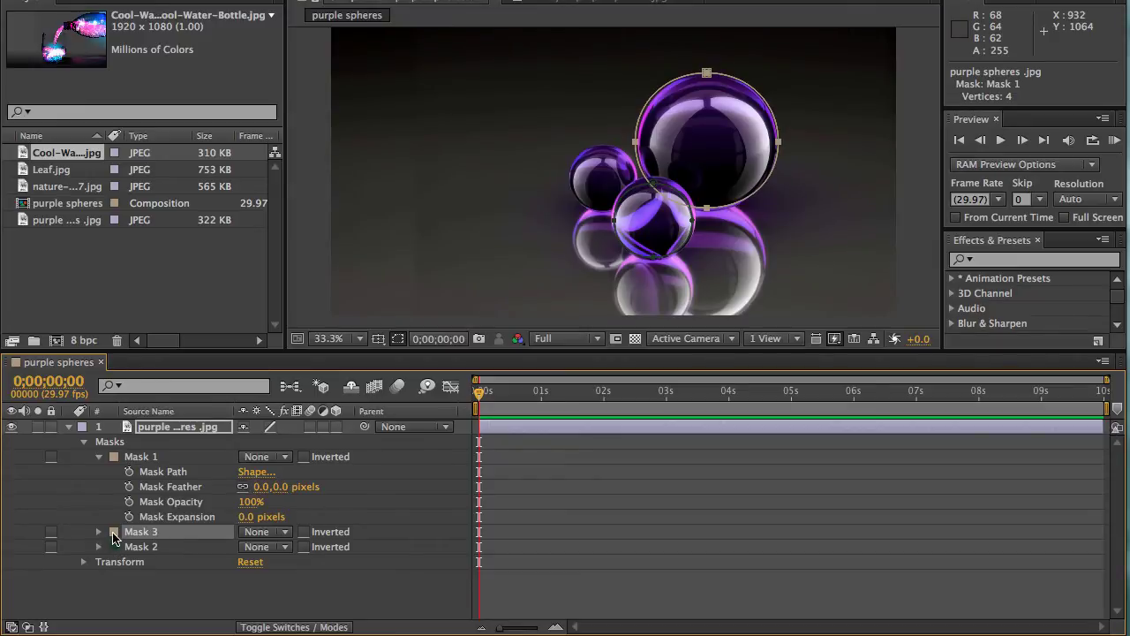
Change Mask 3's color to orange F69D05 and move the mask down onto the large sphere's reflection.
left_click(113, 532)
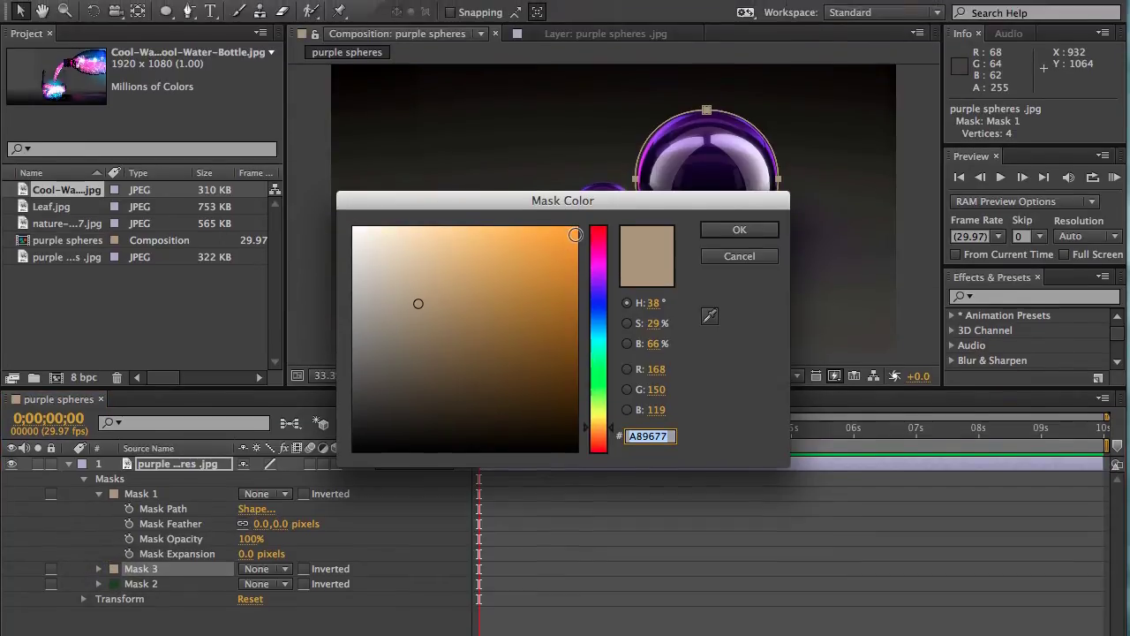
left_click(574, 197)
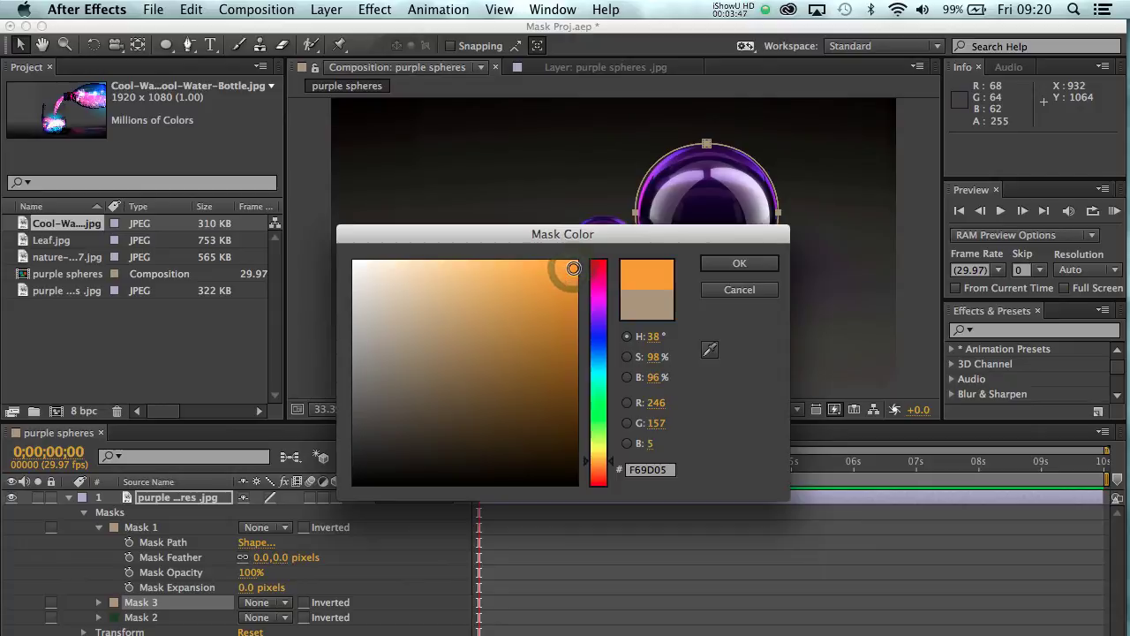
left_click(735, 262)
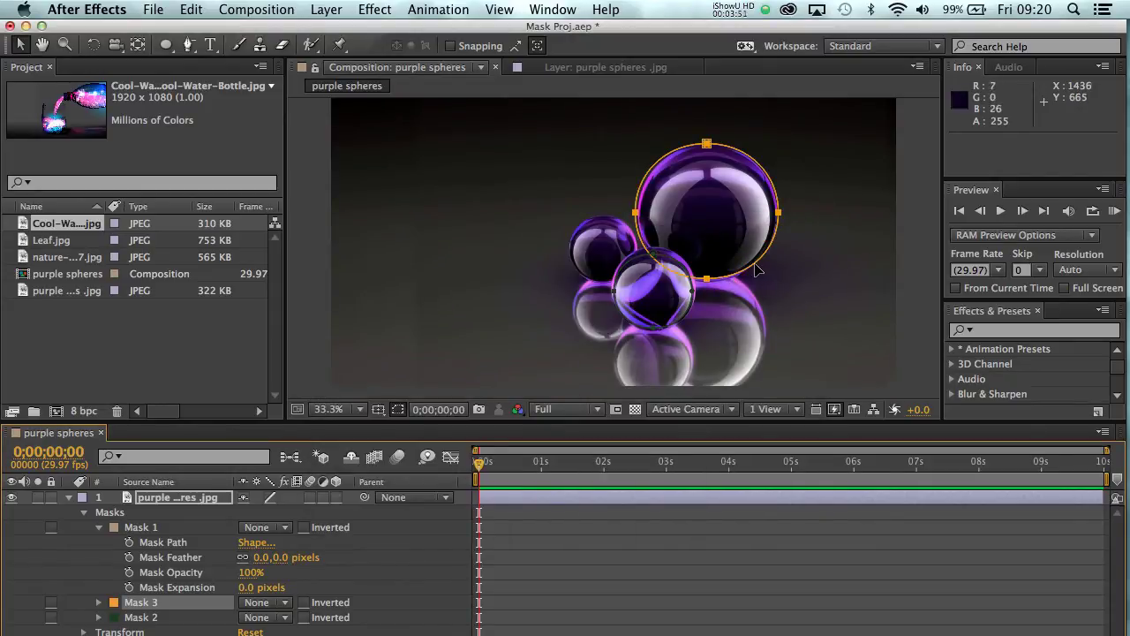
left_click_drag(756, 269, 747, 391)
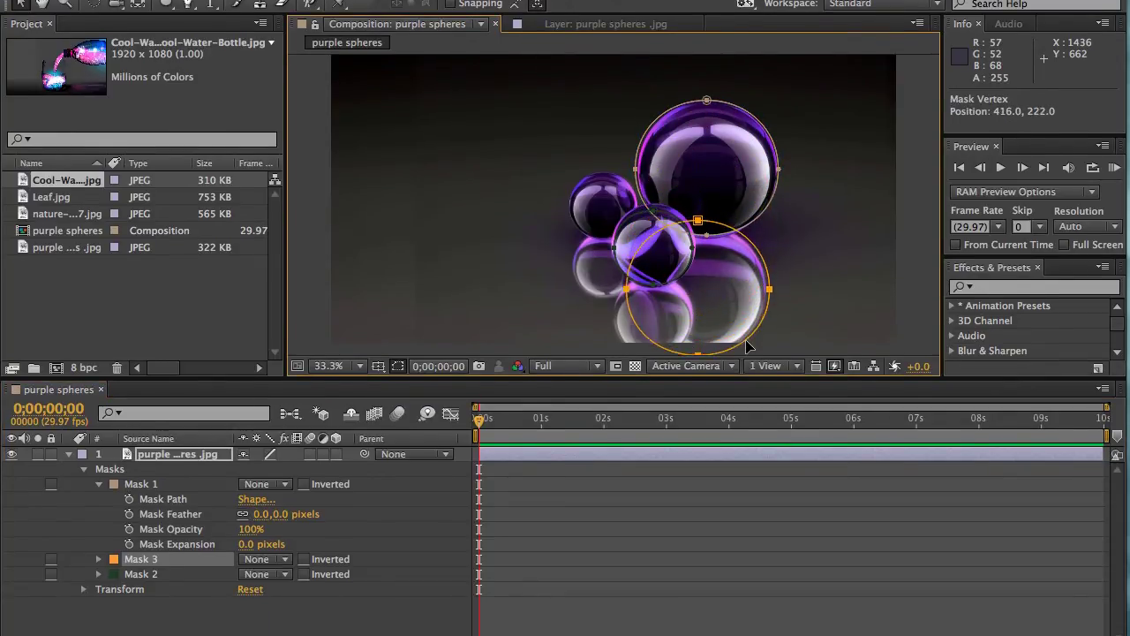
left_click_drag(746, 340, 746, 324)
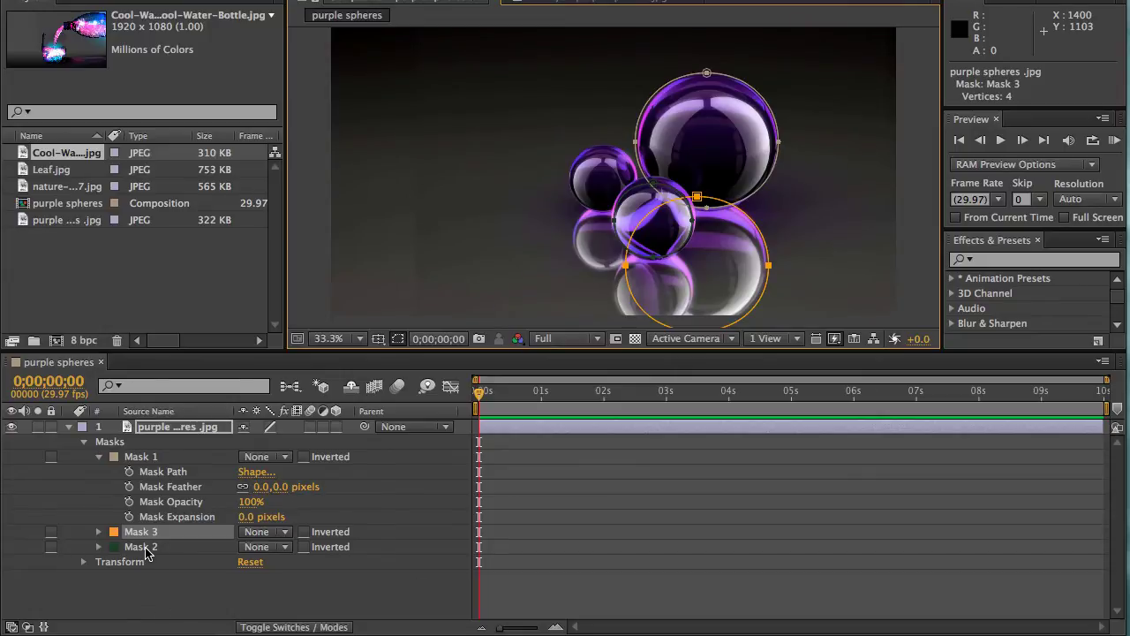
Duplicate Mask 2, the mask around the front small sphere.
left_click(144, 548)
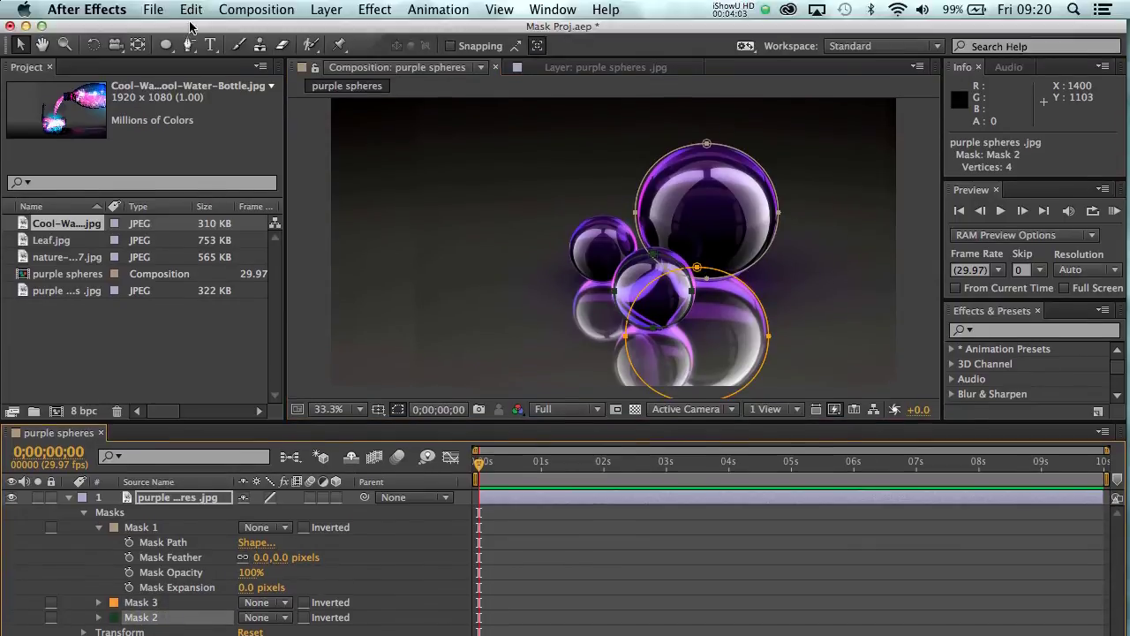
left_click(192, 11)
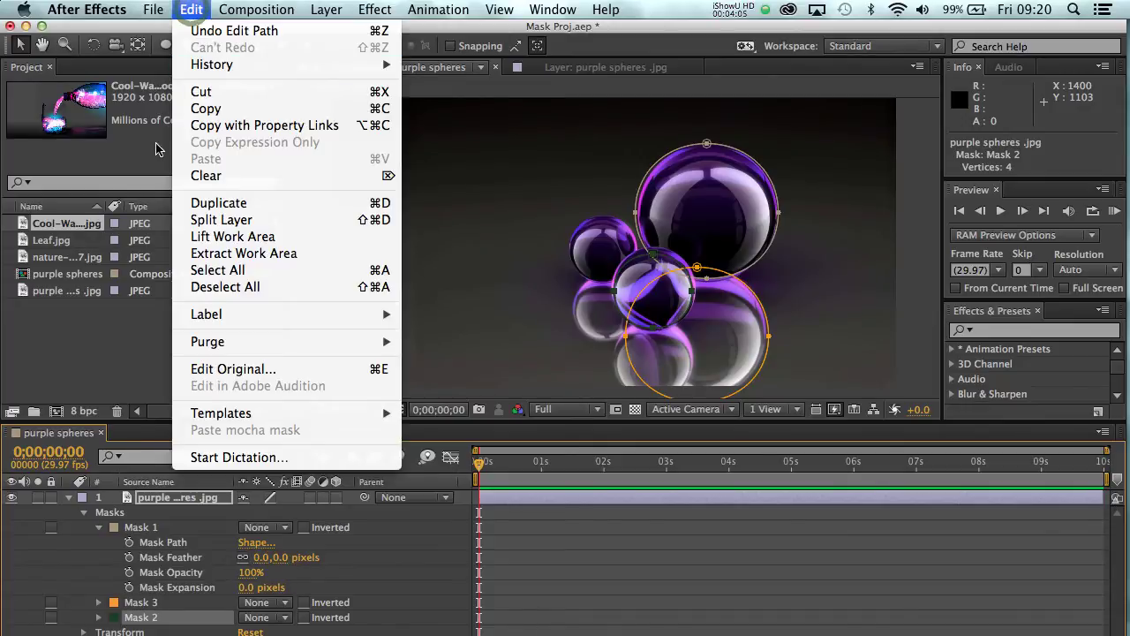
left_click(205, 204)
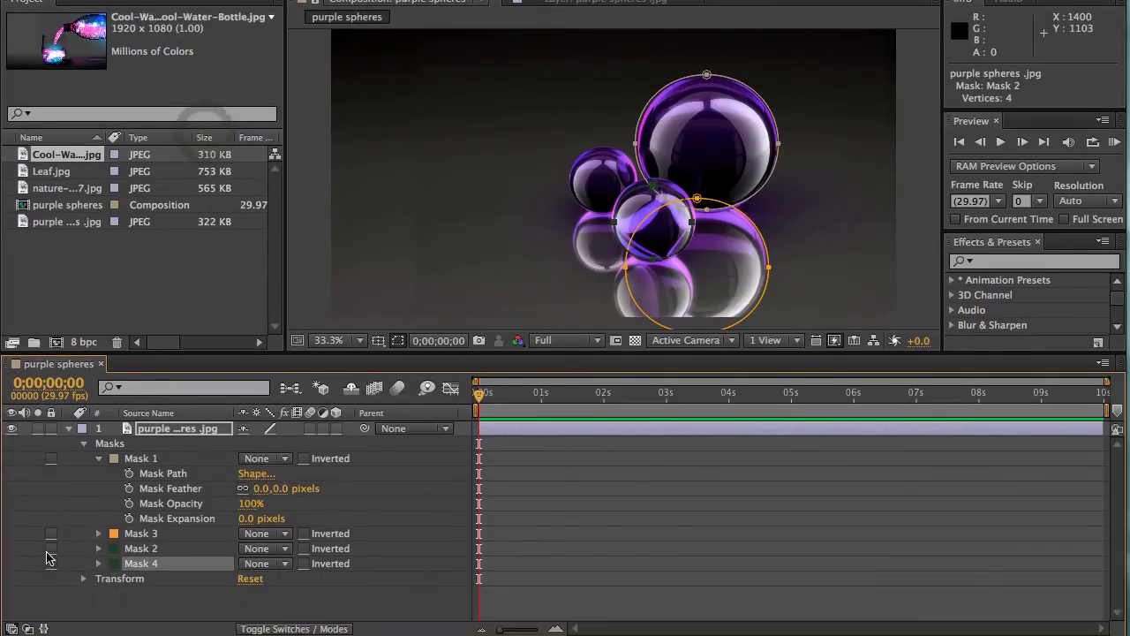
Change Mask 4's color to blue 7489EC and move the mask down onto the front sphere's reflection.
left_click(113, 562)
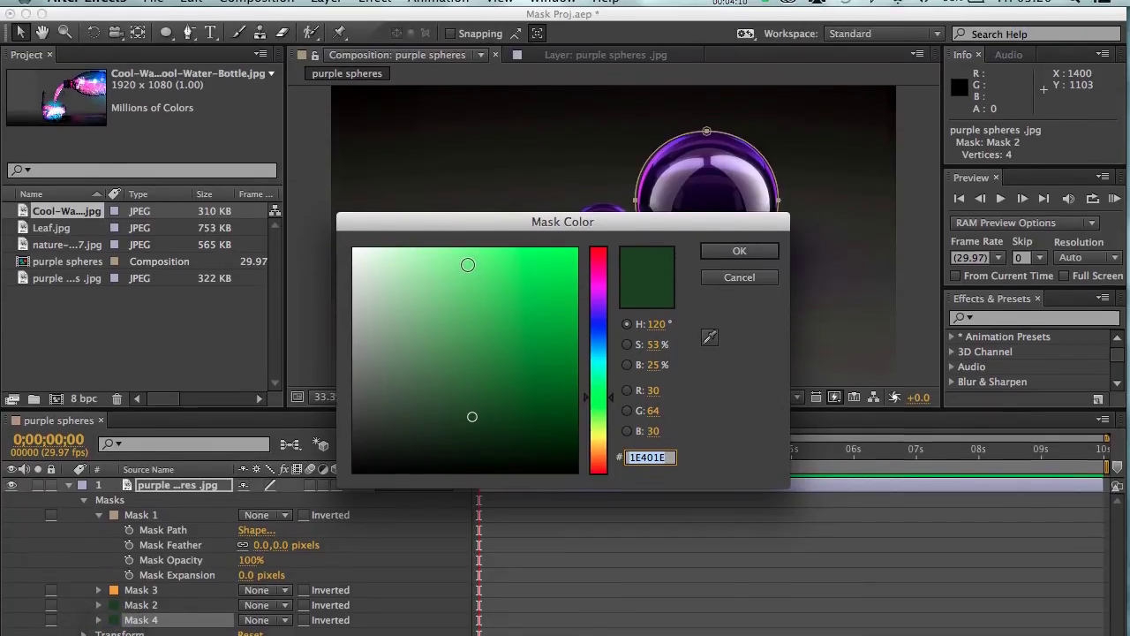
left_click(468, 265)
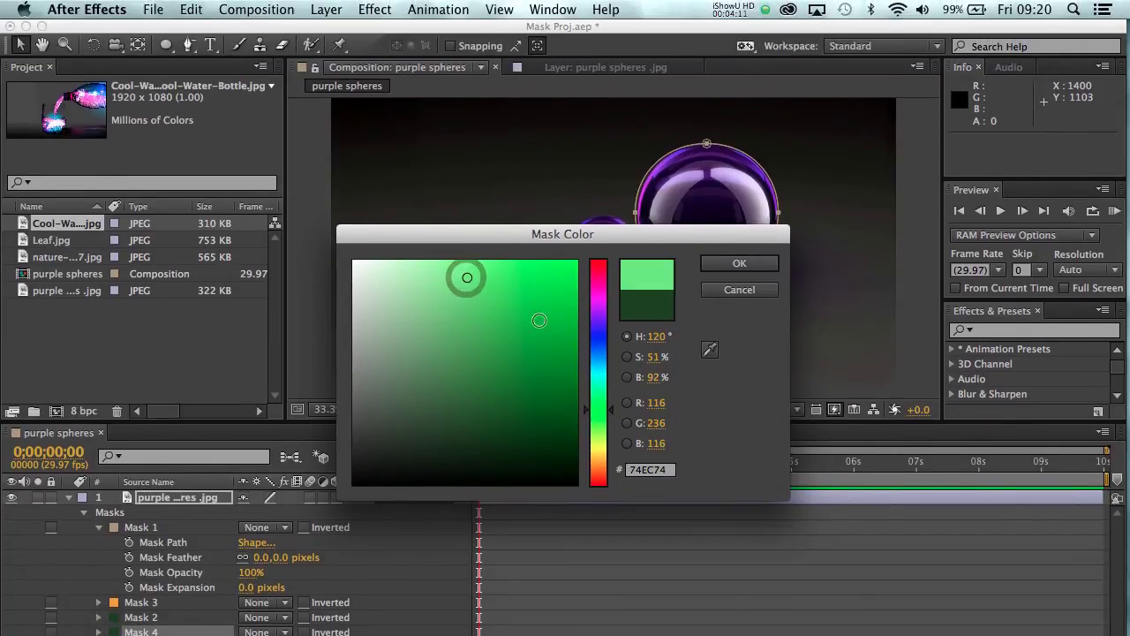
left_click(593, 331)
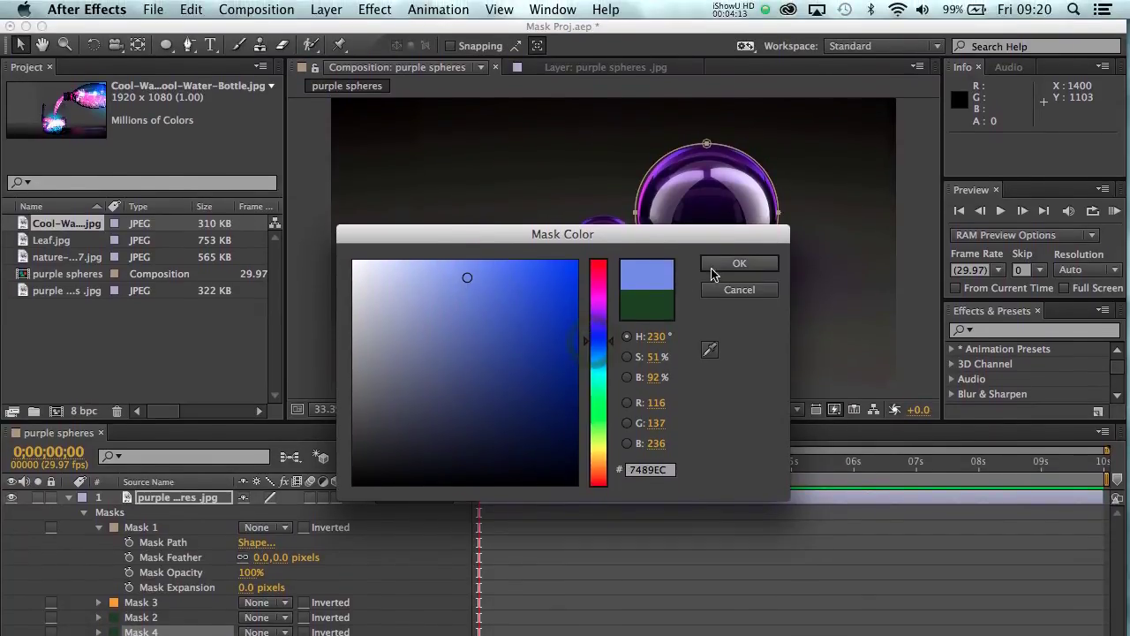
left_click(722, 249)
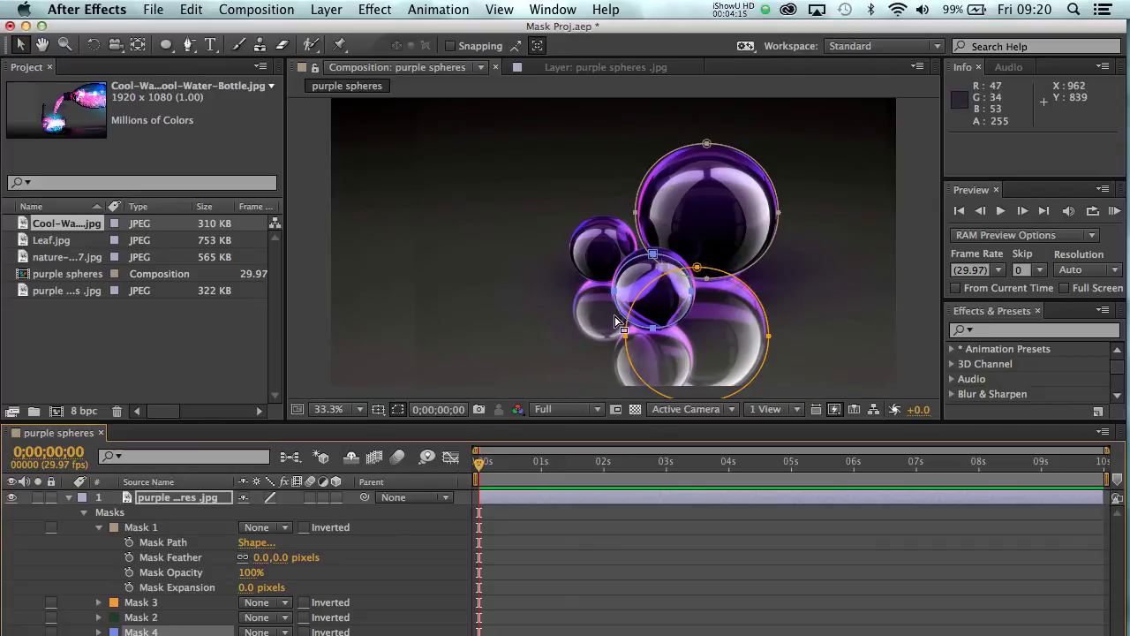
left_click_drag(620, 315, 625, 387)
left_click_drag(623, 336, 621, 333)
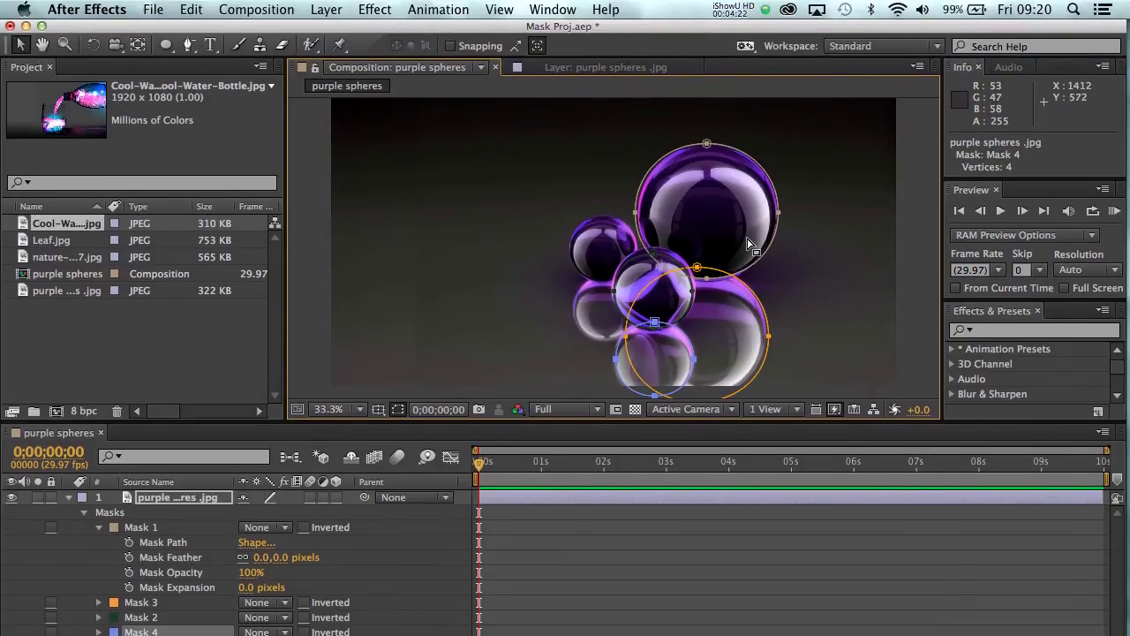
Collapse Mask 1's properties and set the mode of Masks 1, 3, 2 and 4 to Add.
left_click(747, 177)
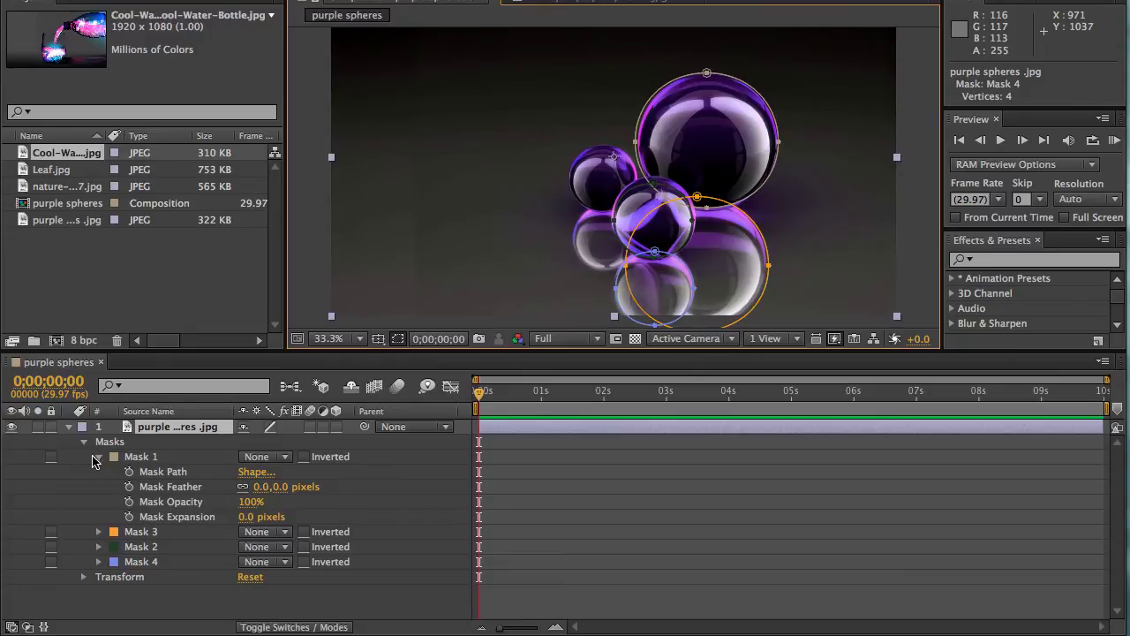
left_click(99, 458)
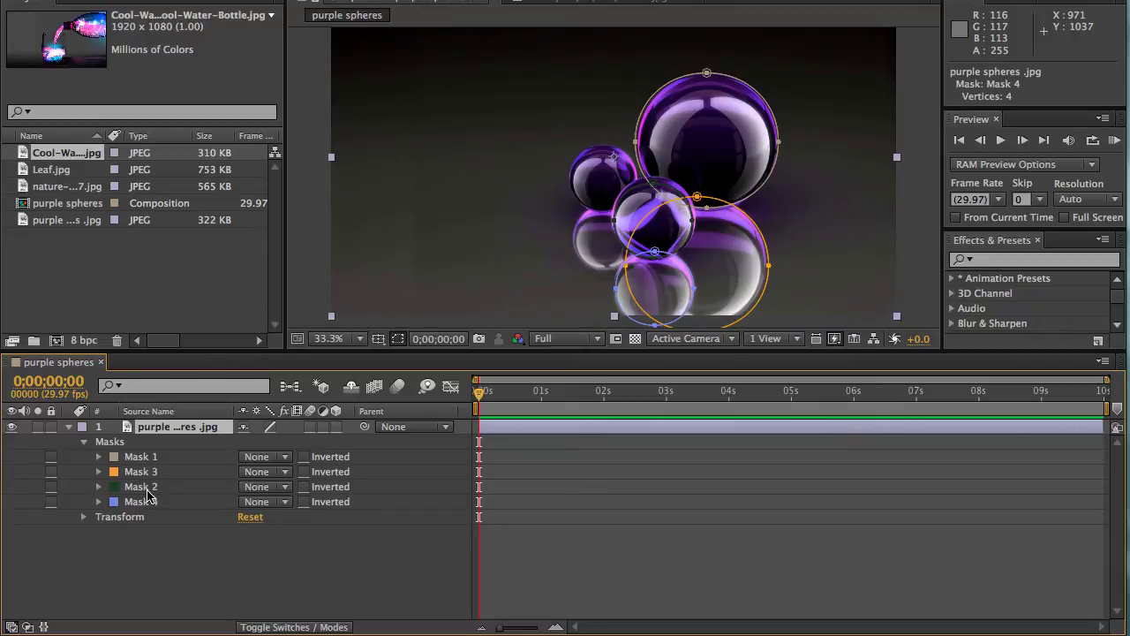
left_click(283, 463)
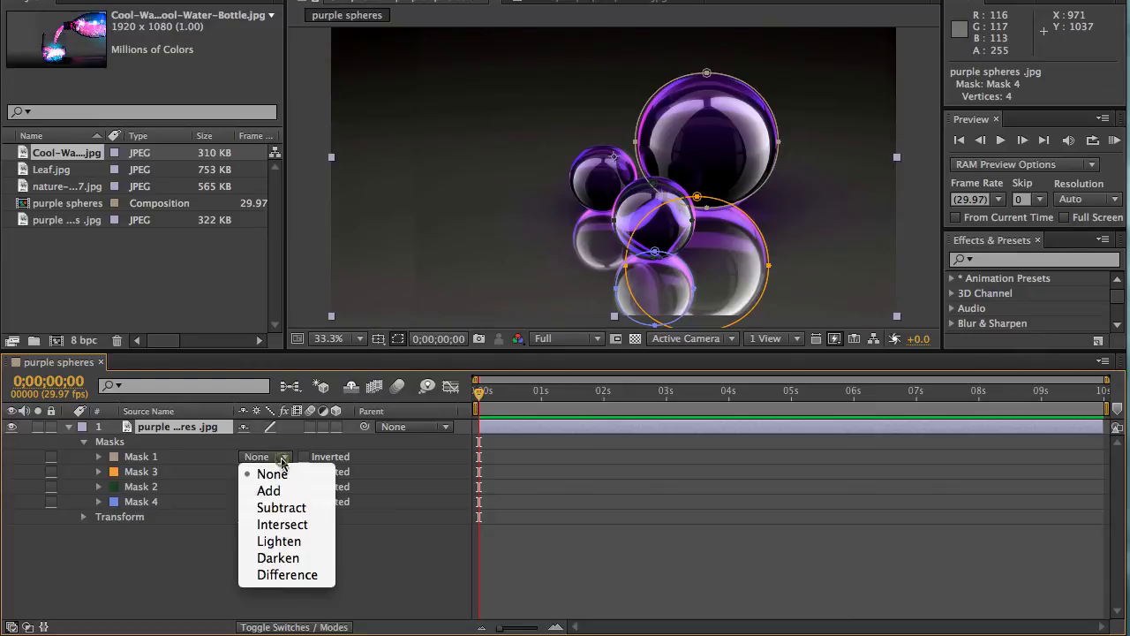
left_click(259, 494)
left_click(263, 471)
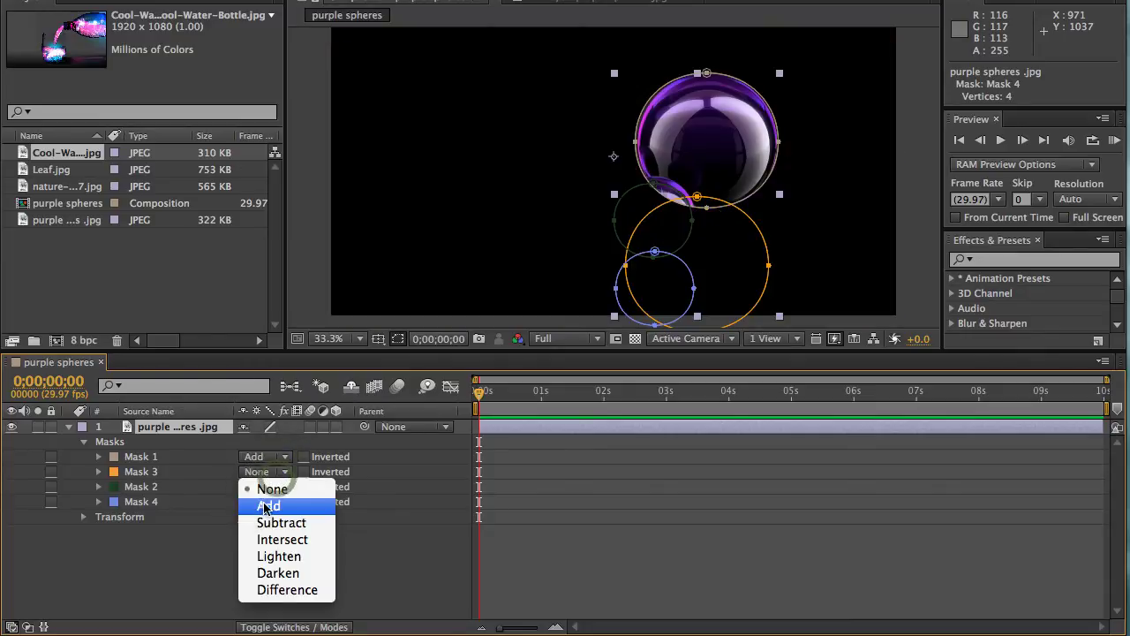
left_click(264, 506)
left_click(265, 486)
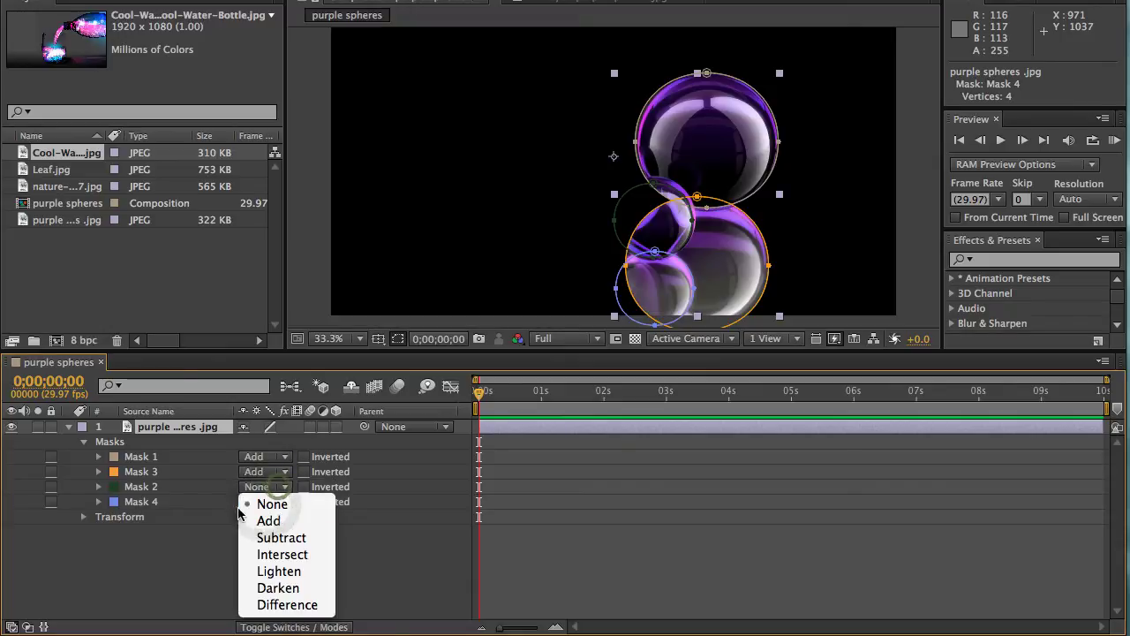
left_click(264, 521)
left_click(276, 502)
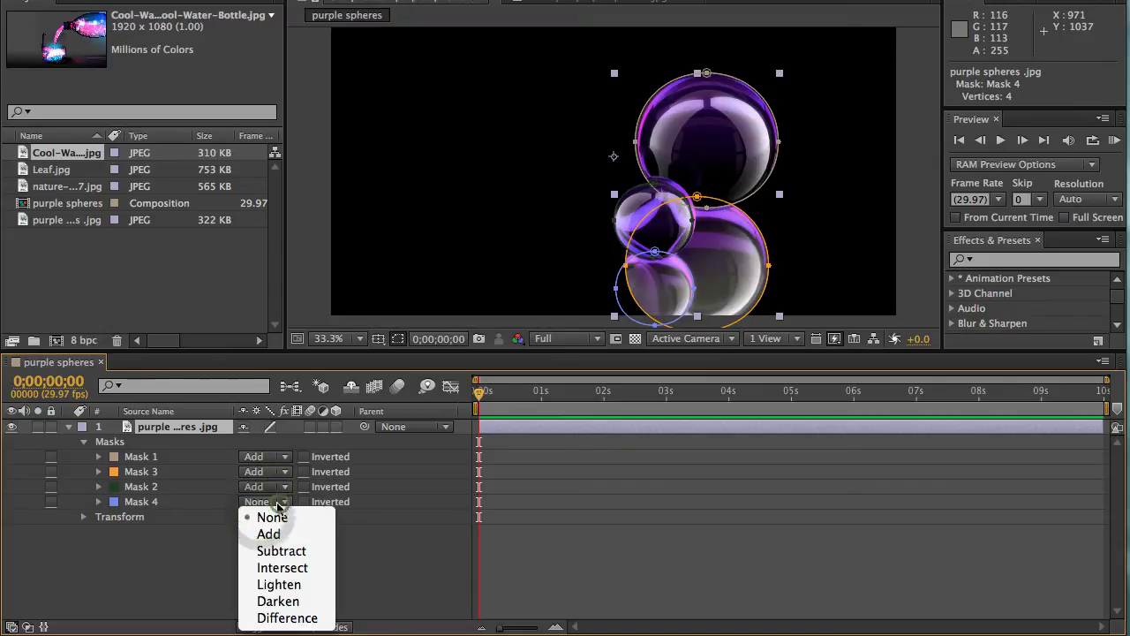
left_click(262, 533)
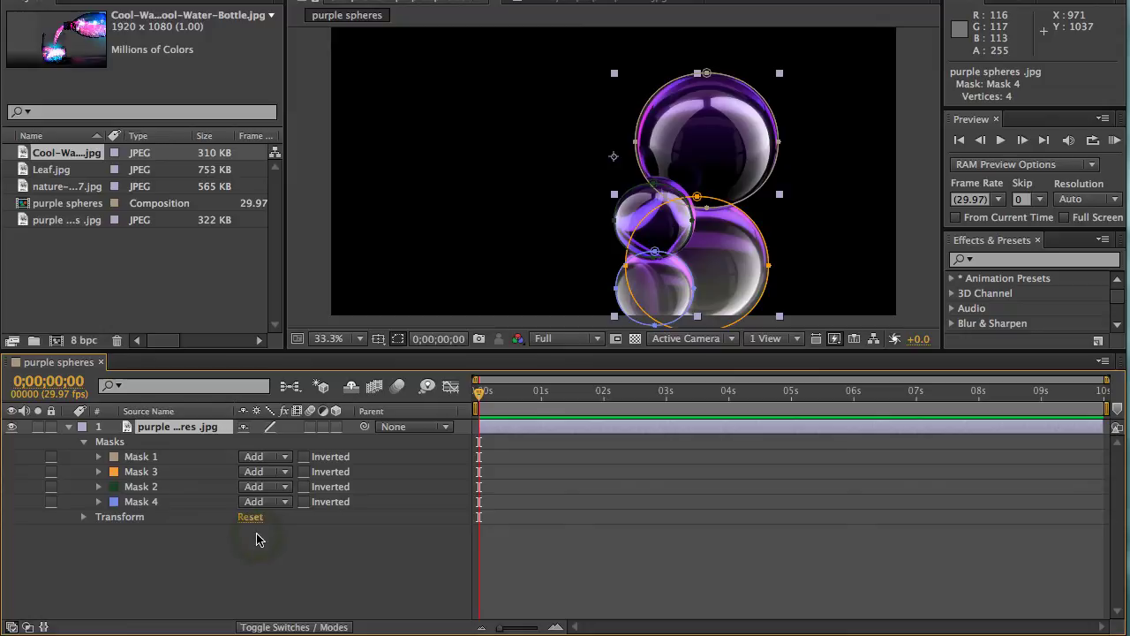
left_click(253, 556)
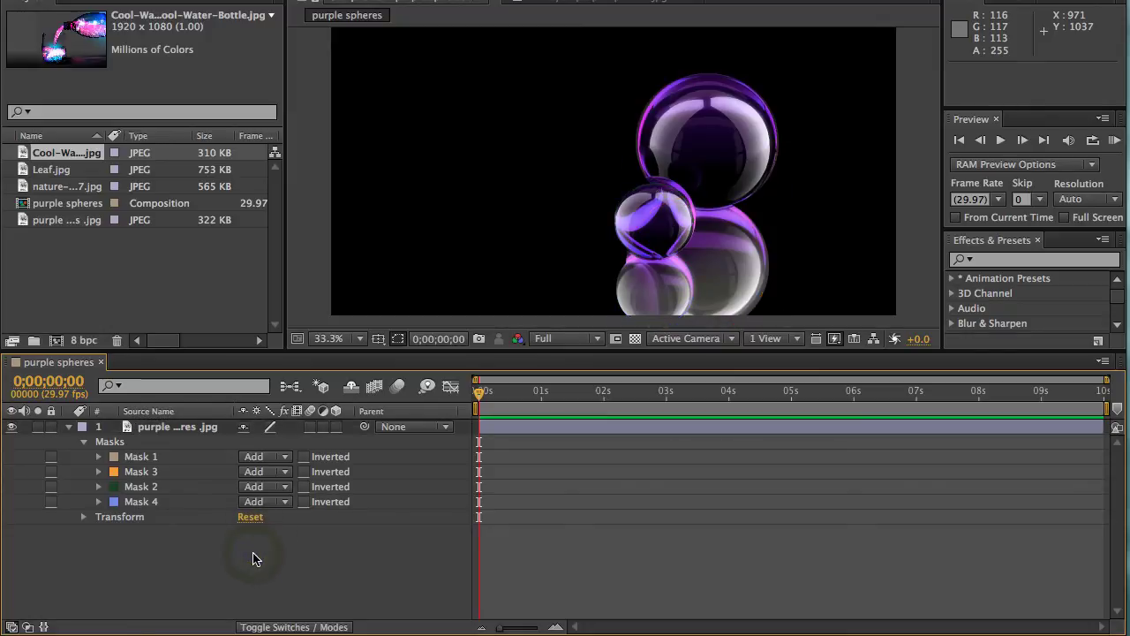
left_click(150, 477)
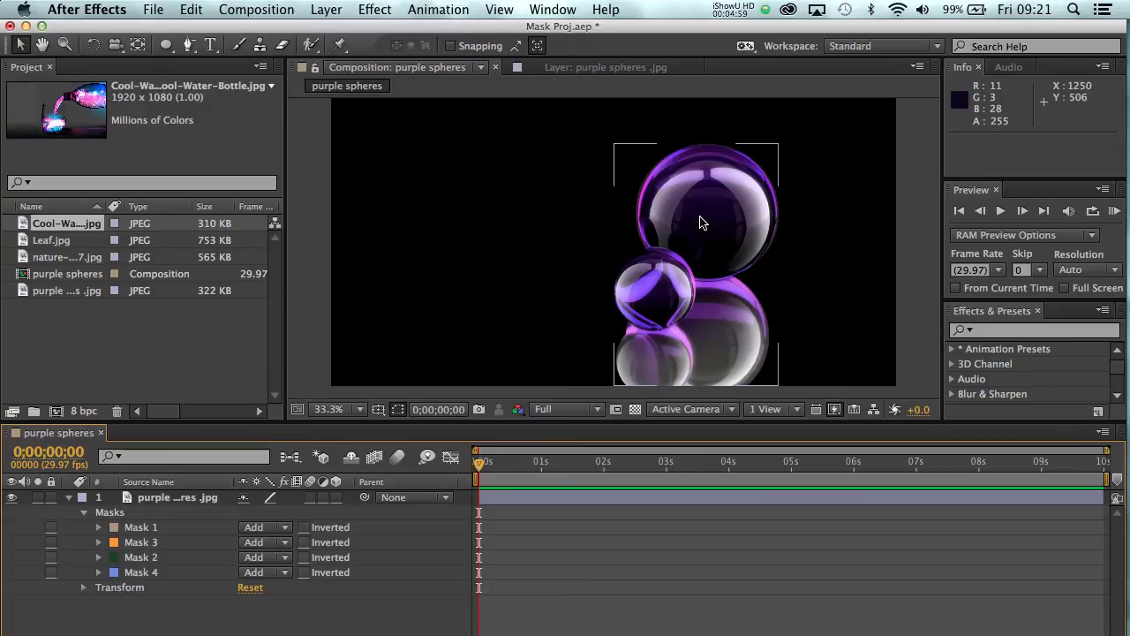
left_click(722, 231)
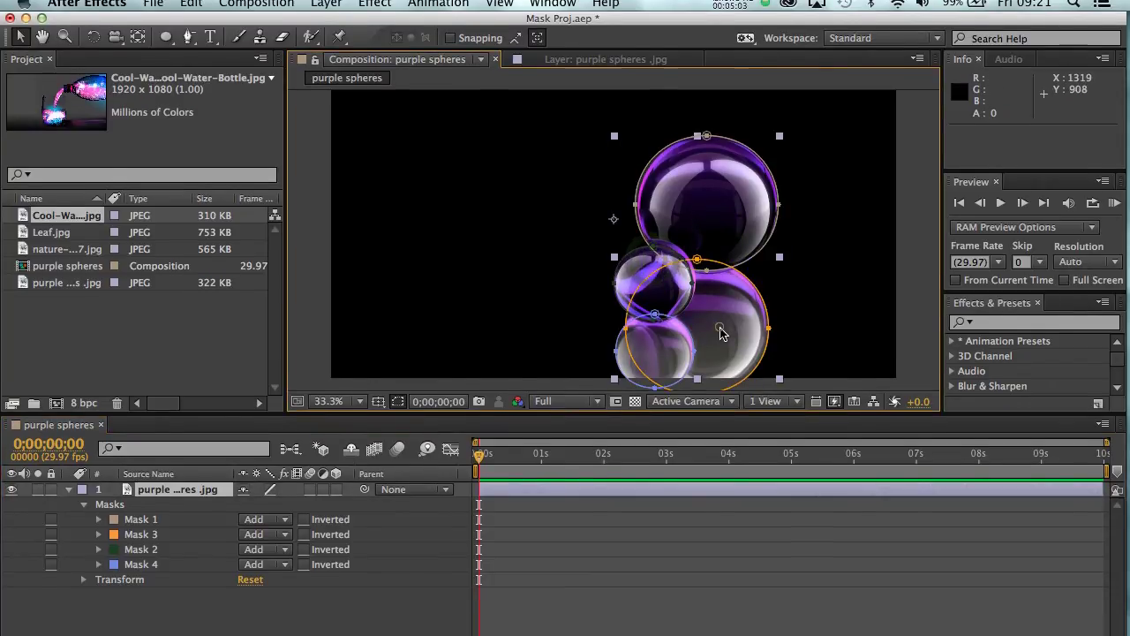
left_click(141, 564)
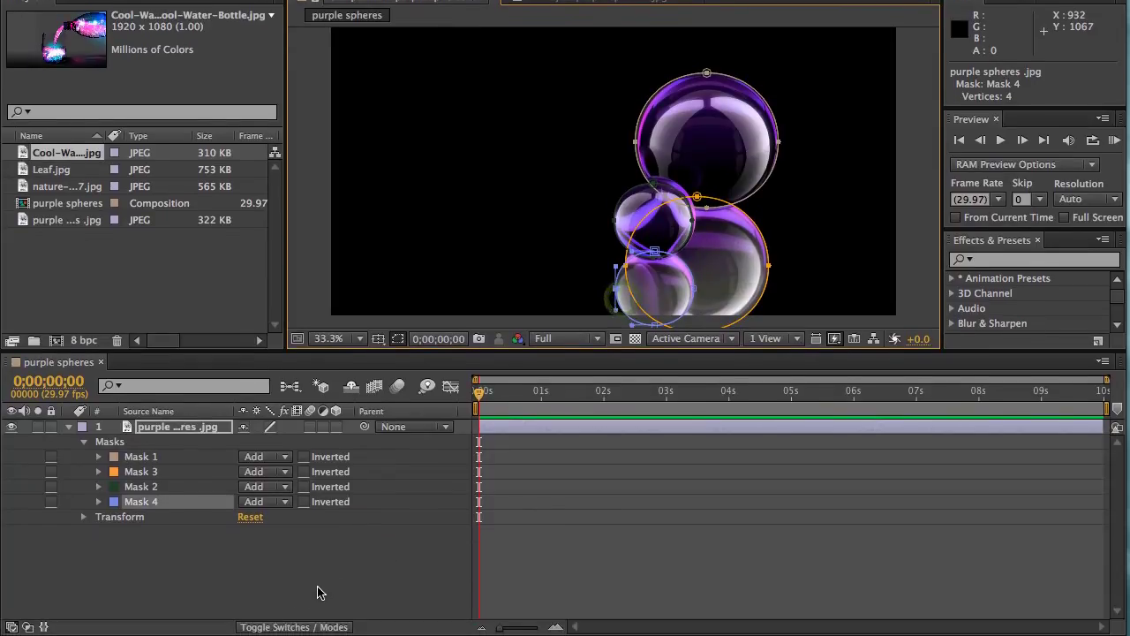
left_click(319, 592)
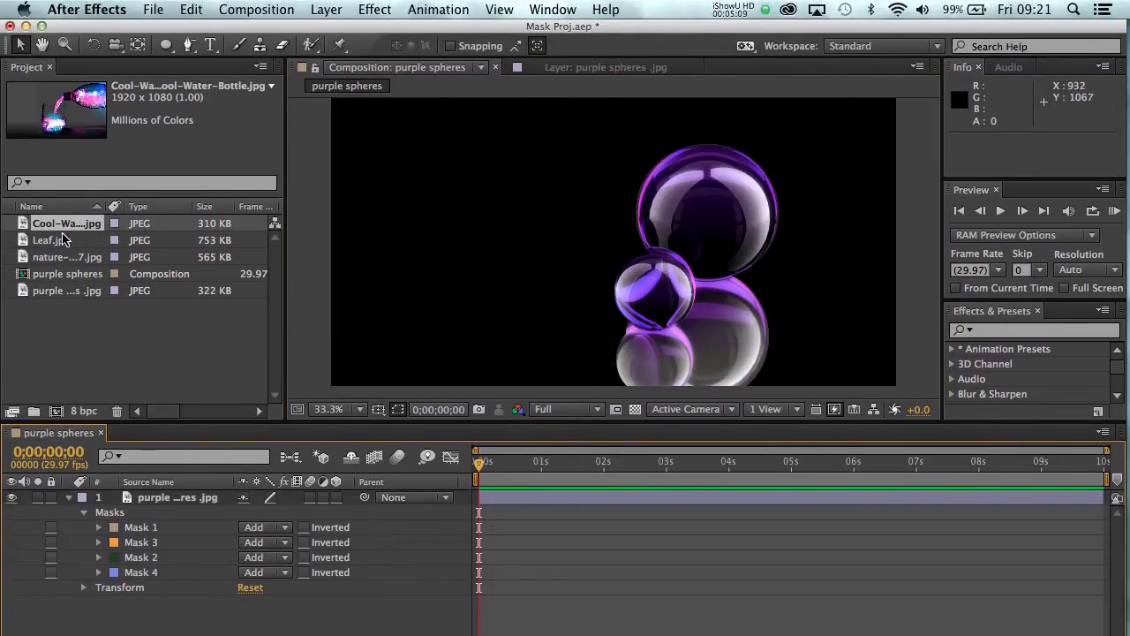
Add the Cool-Water-Bottle image to the composition as a background layer beneath the purple spheres layer.
left_click(64, 156)
left_click_drag(63, 228, 144, 580)
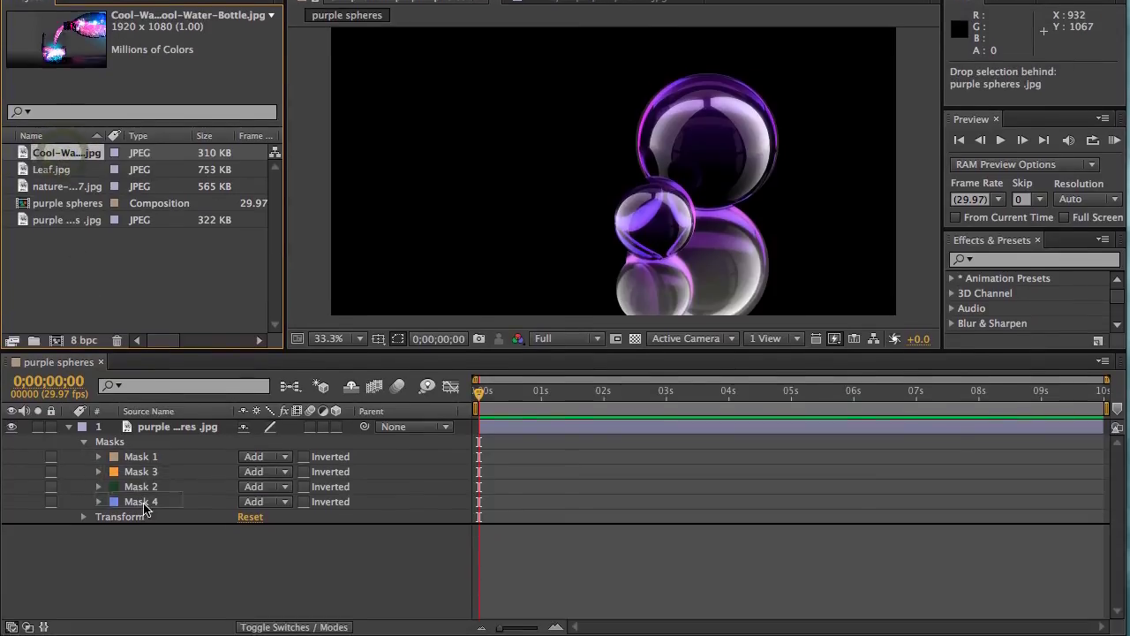
left_click_drag(144, 508, 170, 547)
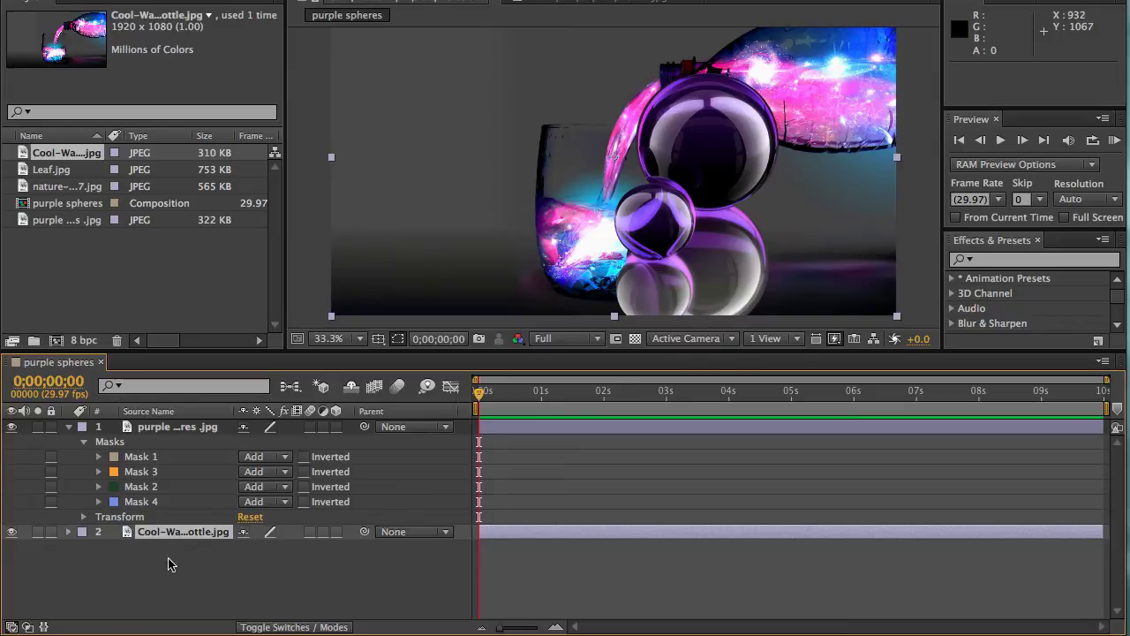
Move the masked purple spheres layer left into the empty area beside the glass, to position about 24, 537.
left_click(157, 429)
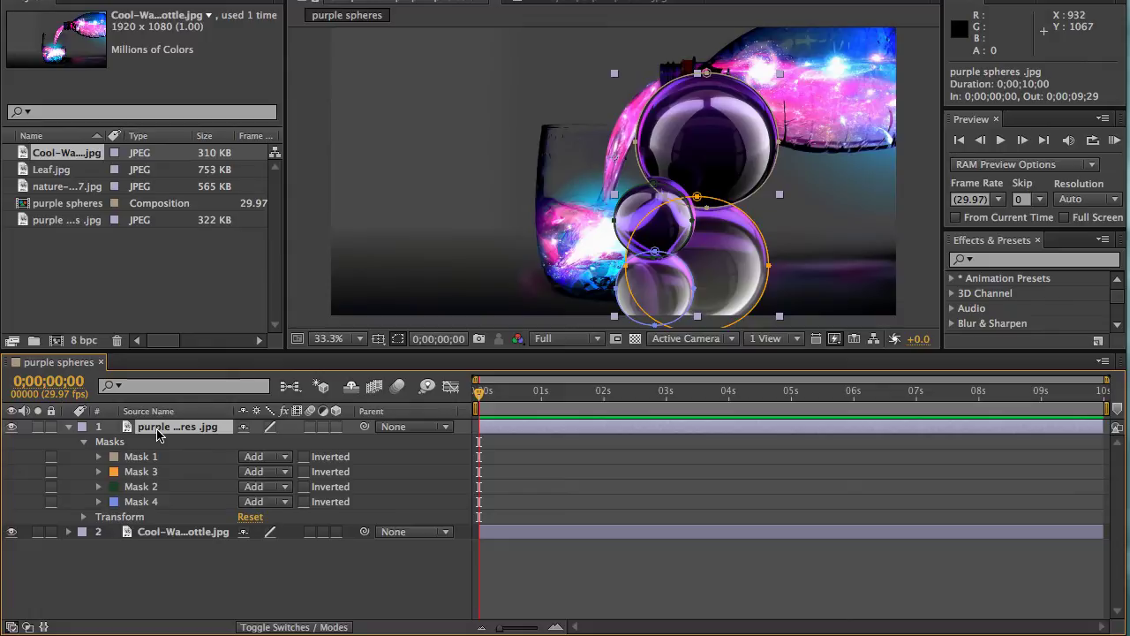
left_click(151, 535)
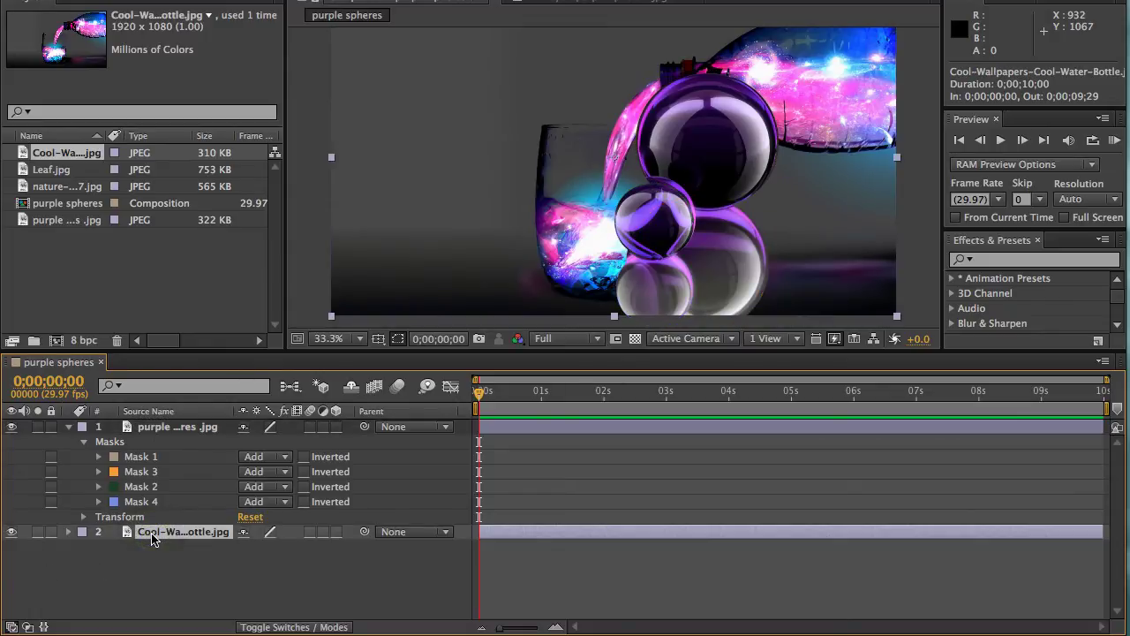
left_click(163, 429)
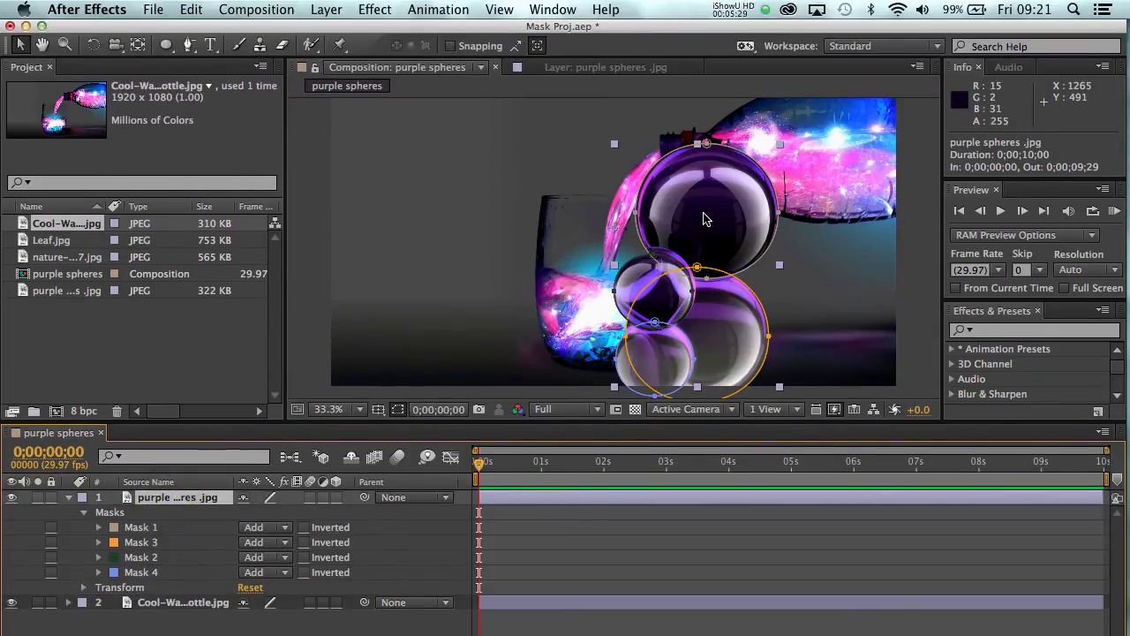
left_click_drag(705, 219, 431, 219)
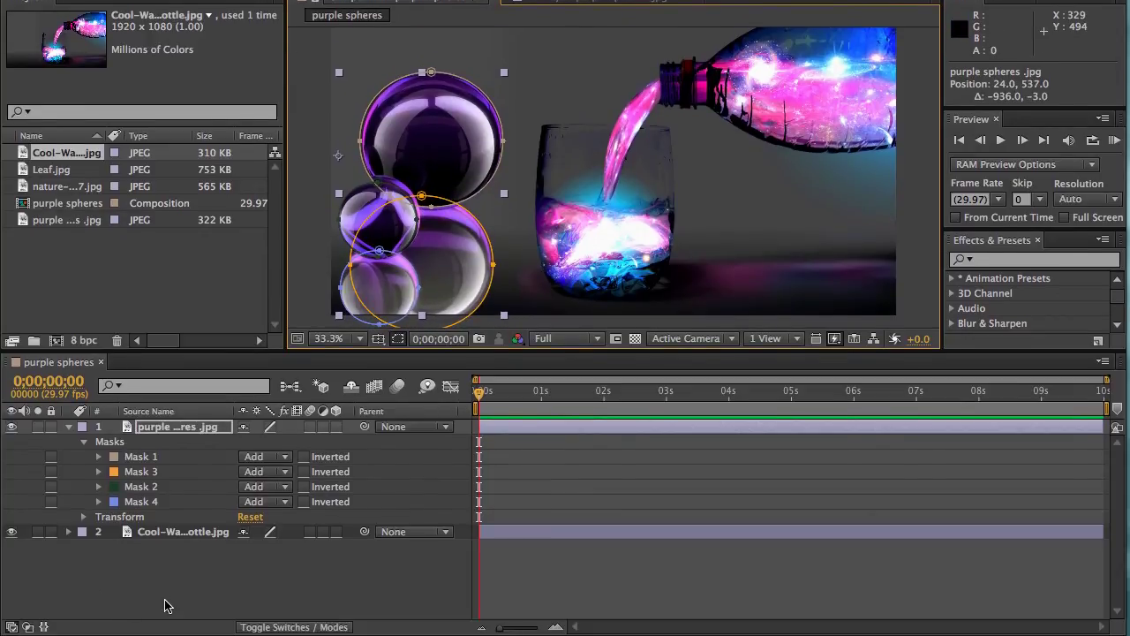
left_click(168, 606)
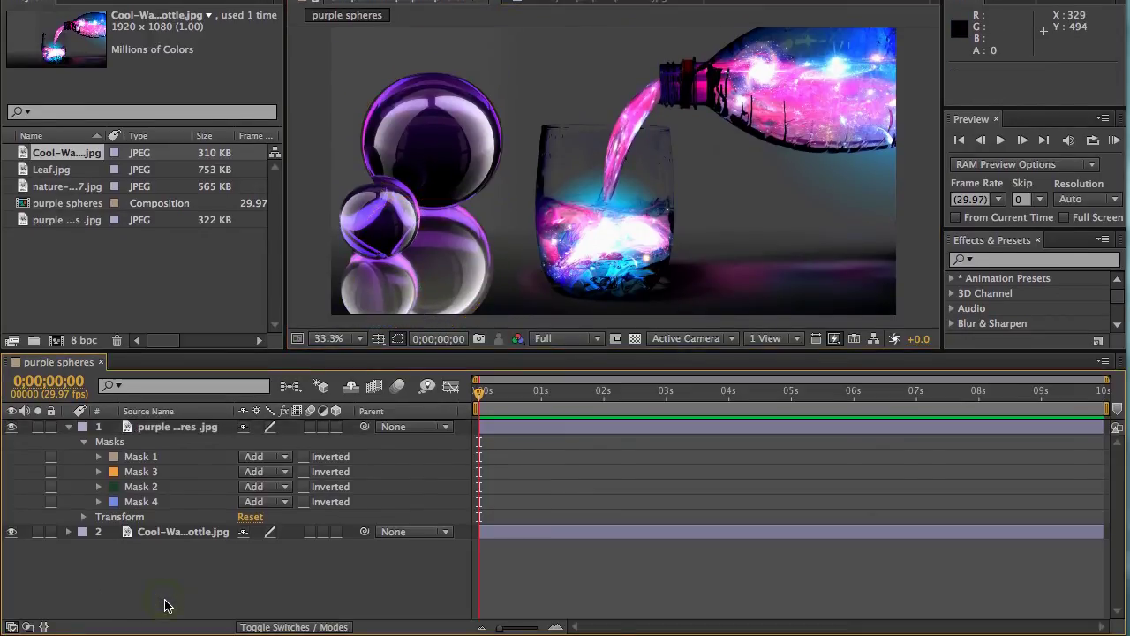
left_click(418, 164)
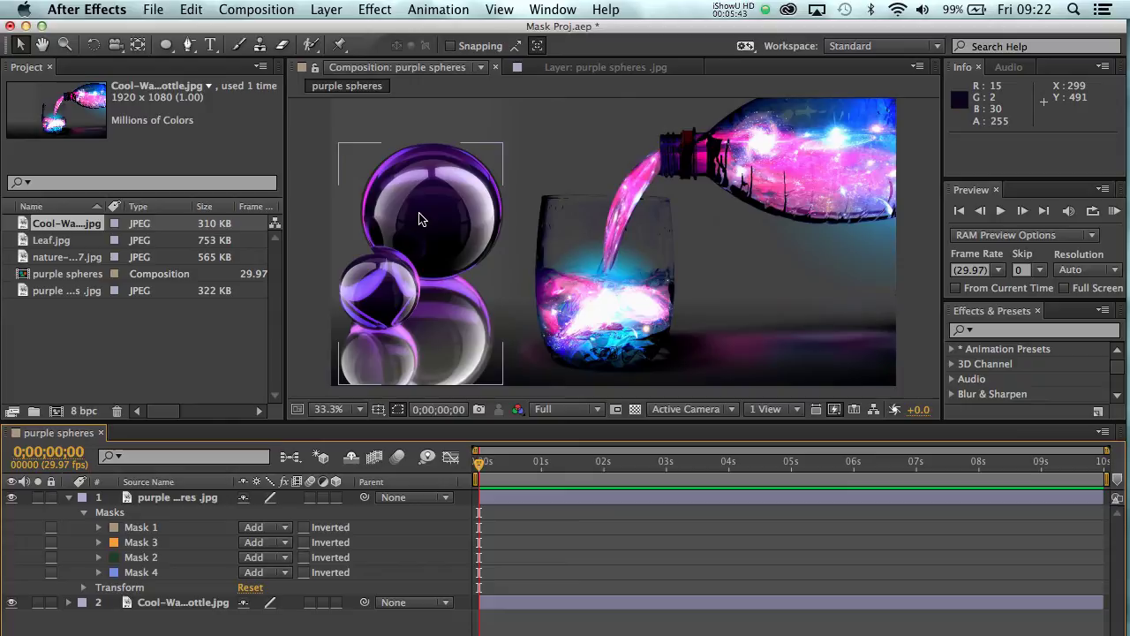
left_click(615, 240)
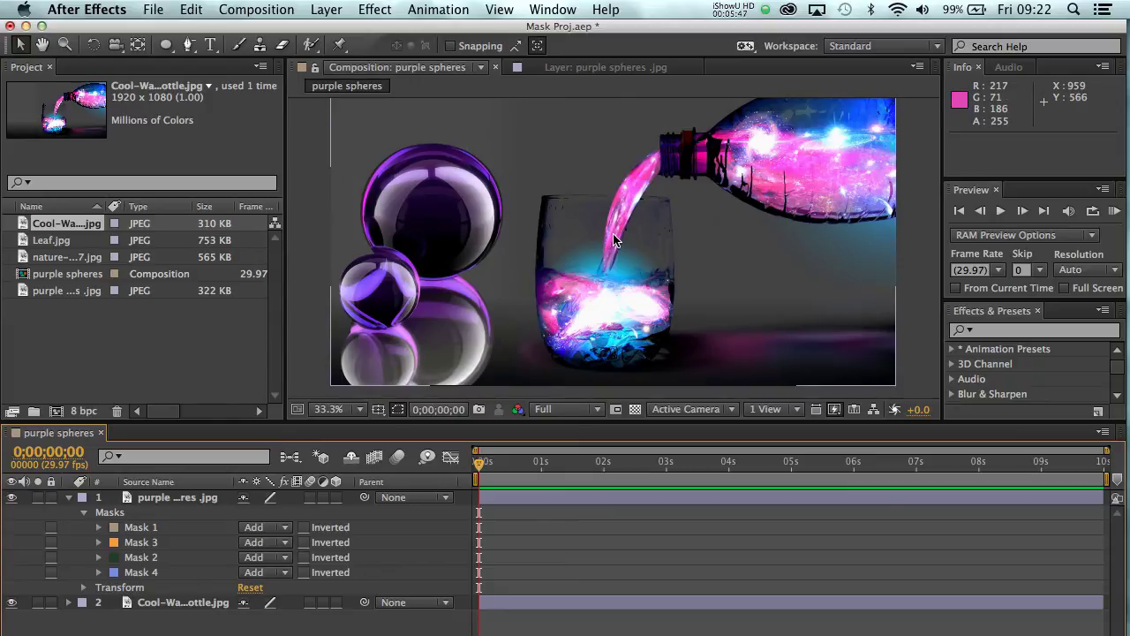
left_click(452, 351)
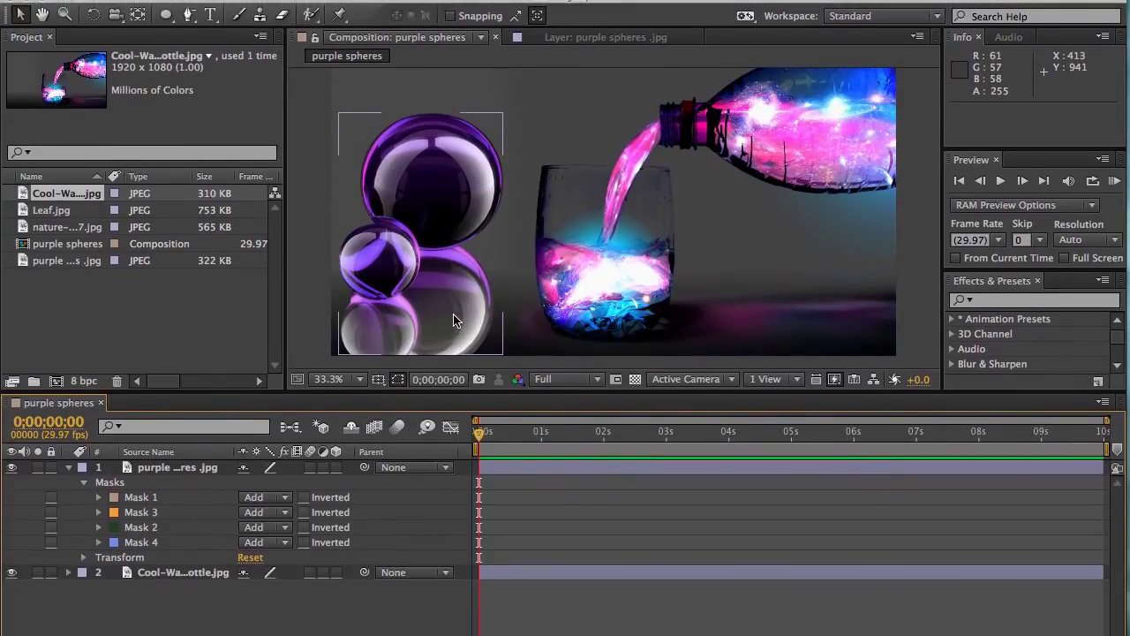
left_click(454, 317)
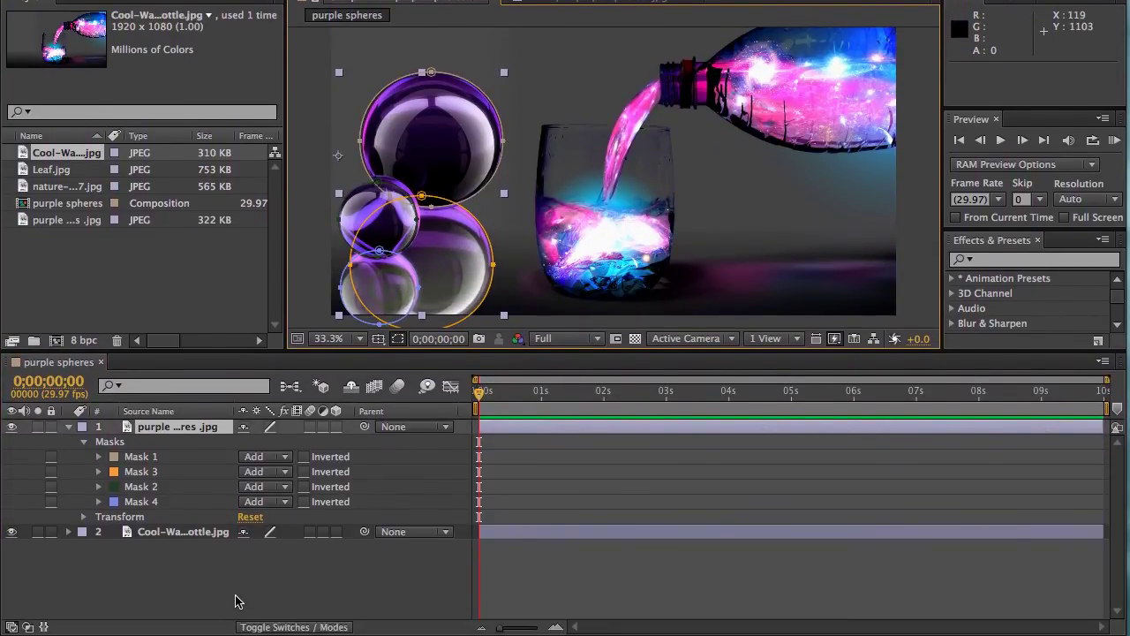
left_click(235, 630)
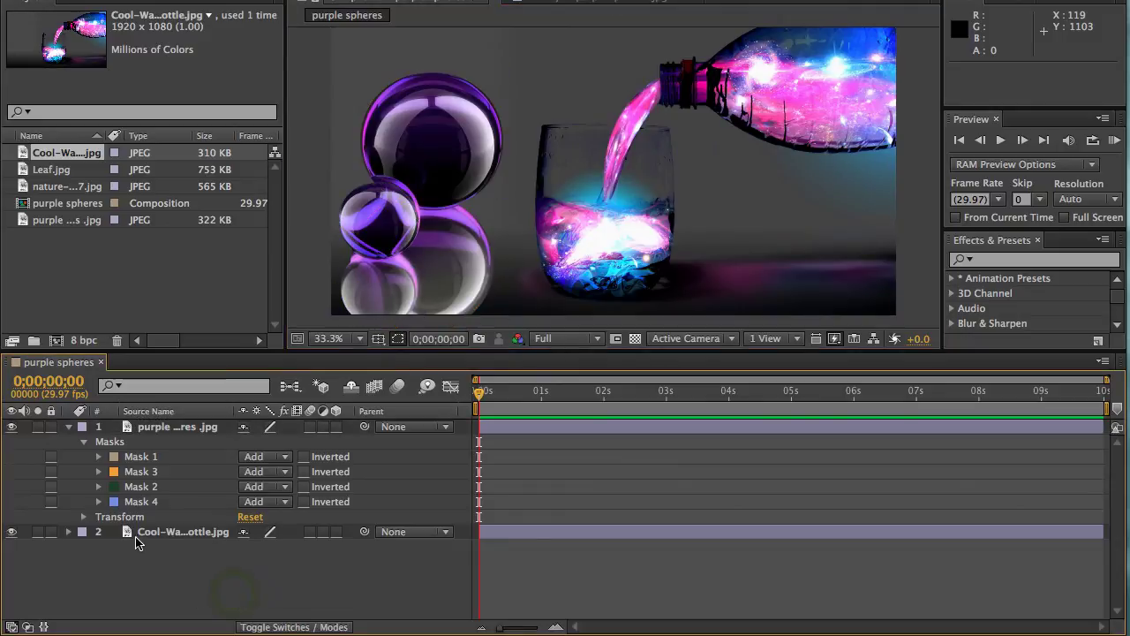
Set Mask 4 and Mask 3, the masks around the two sphere reflections, to mode None.
left_click(152, 502)
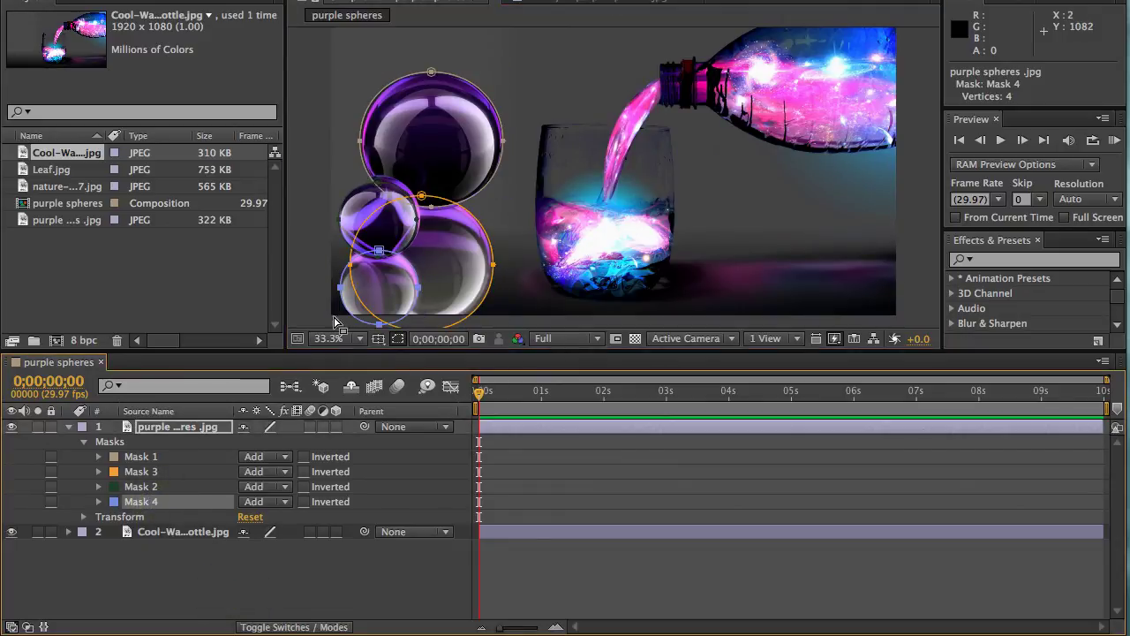
left_click(276, 507)
left_click(276, 517)
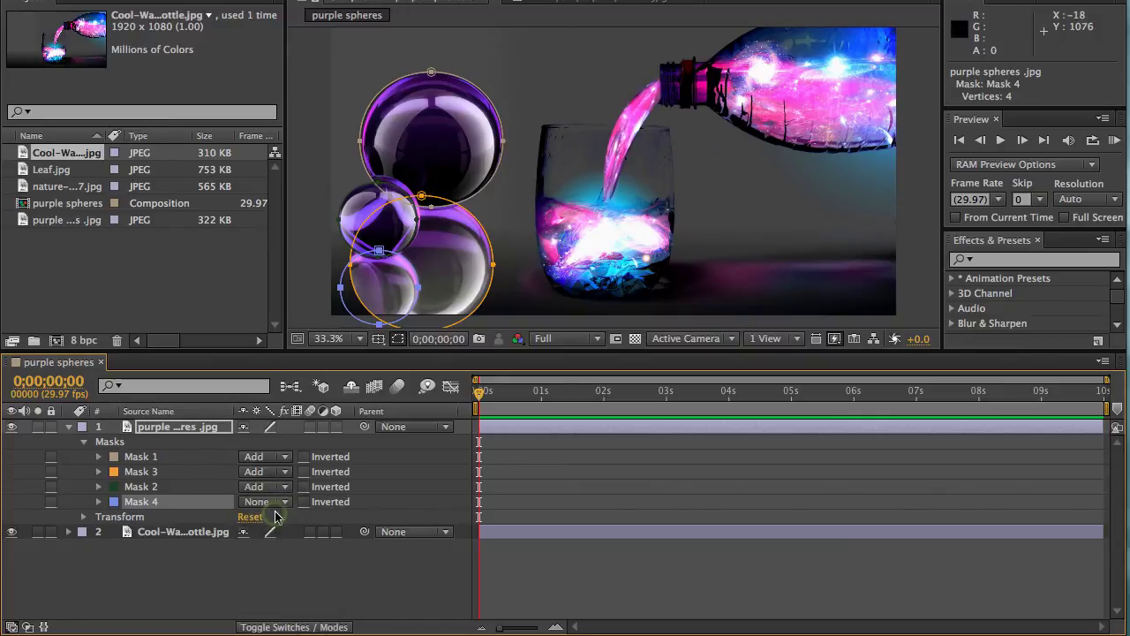
left_click(171, 473)
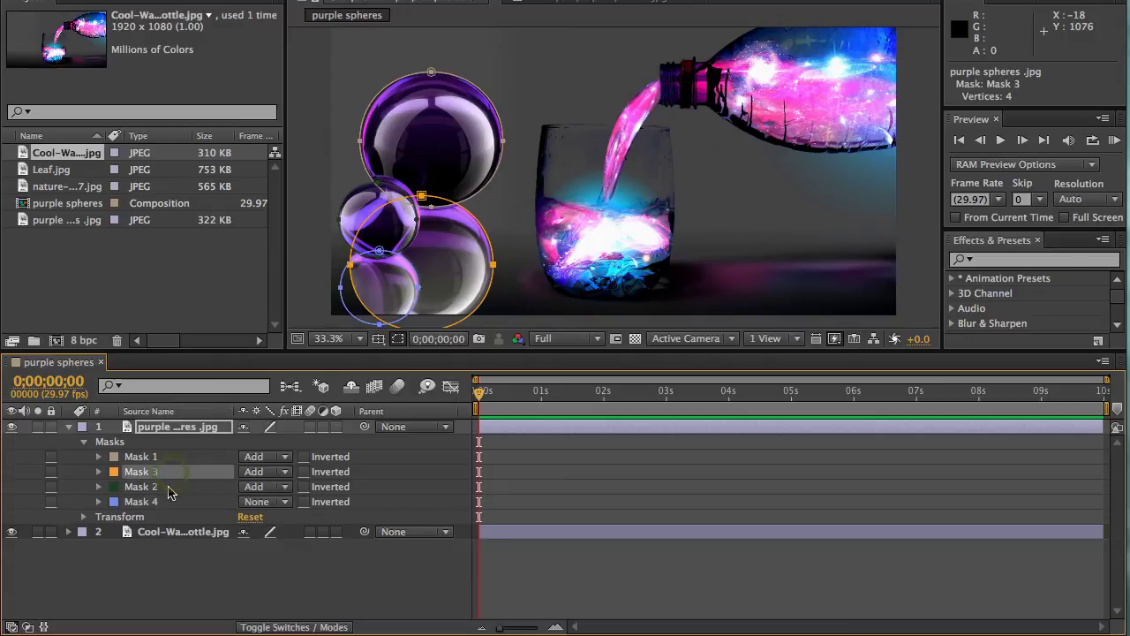
left_click(275, 473)
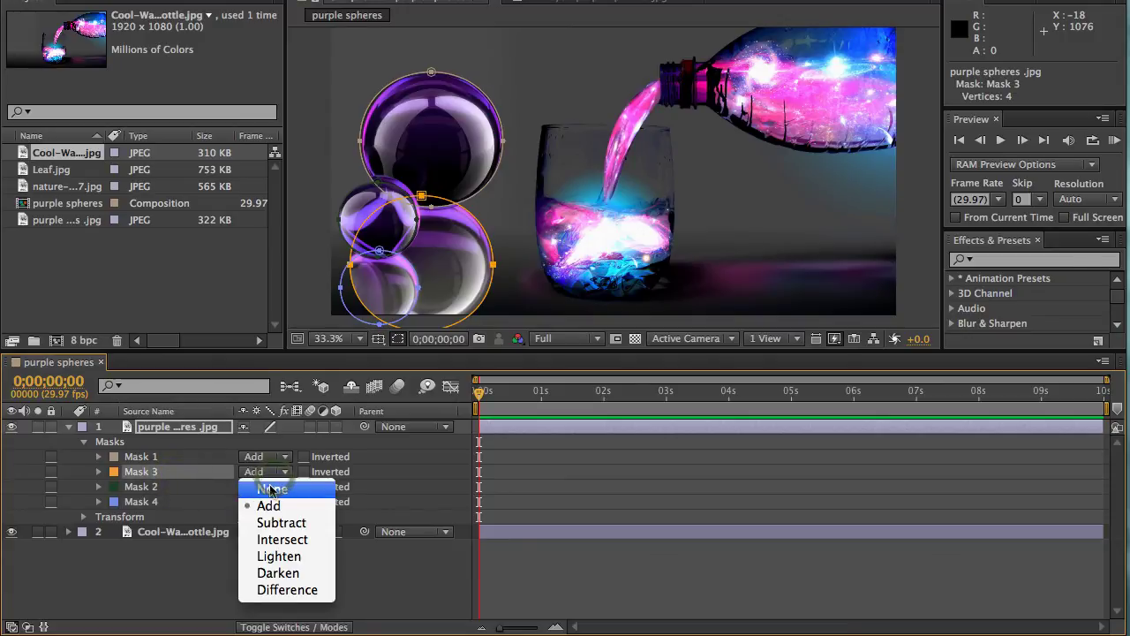
left_click(268, 487)
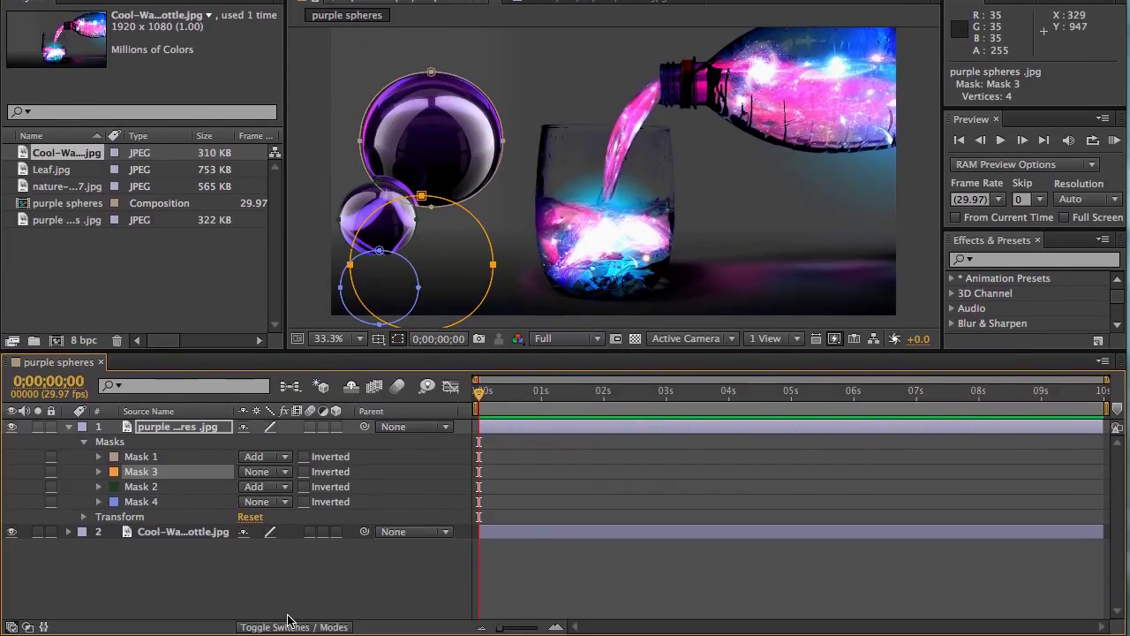
left_click(287, 615)
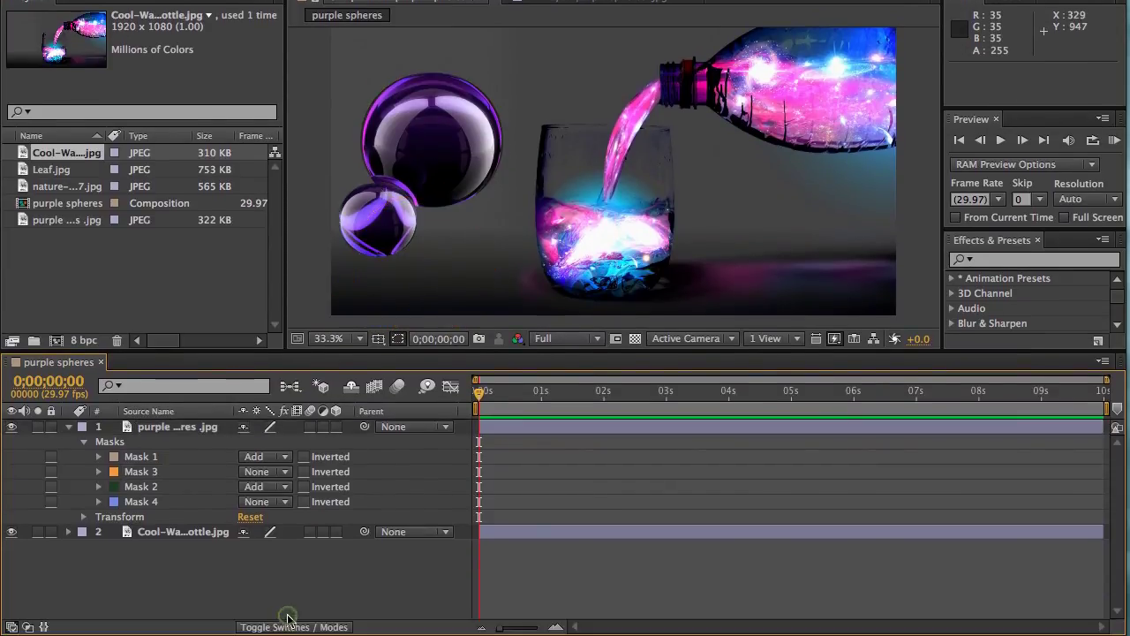
left_click(287, 477)
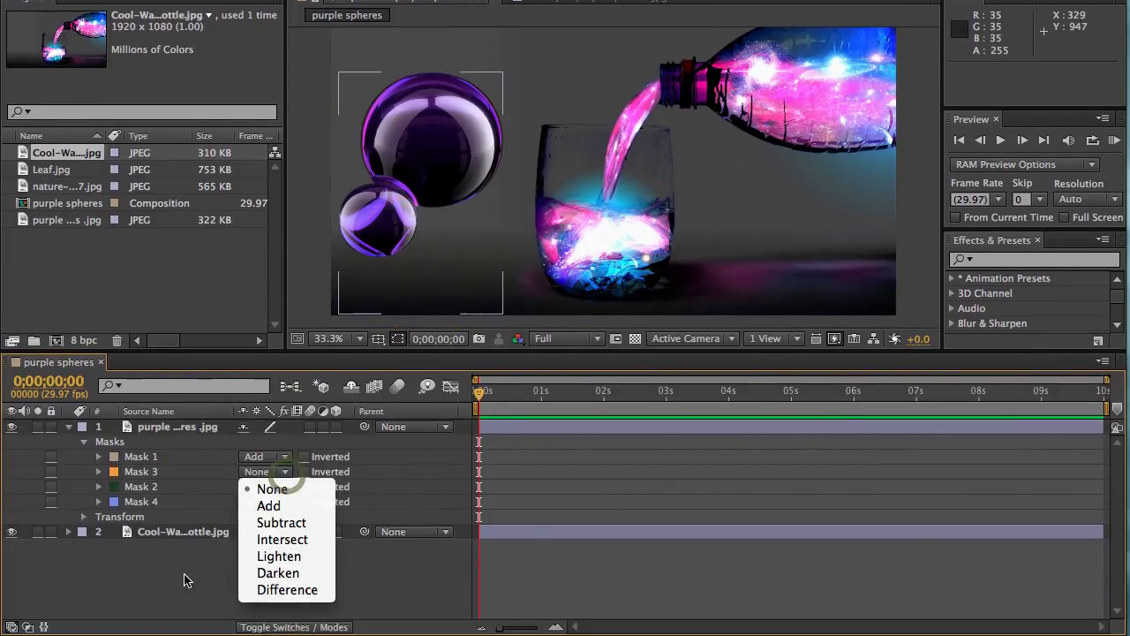
left_click(185, 575)
left_click(276, 502)
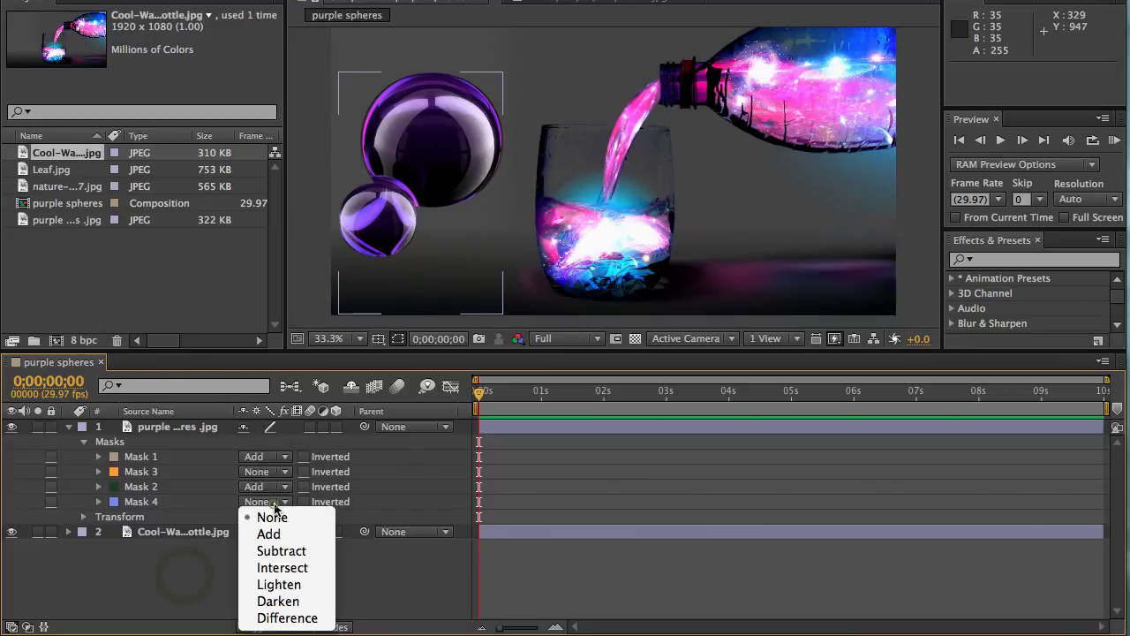
left_click(206, 569)
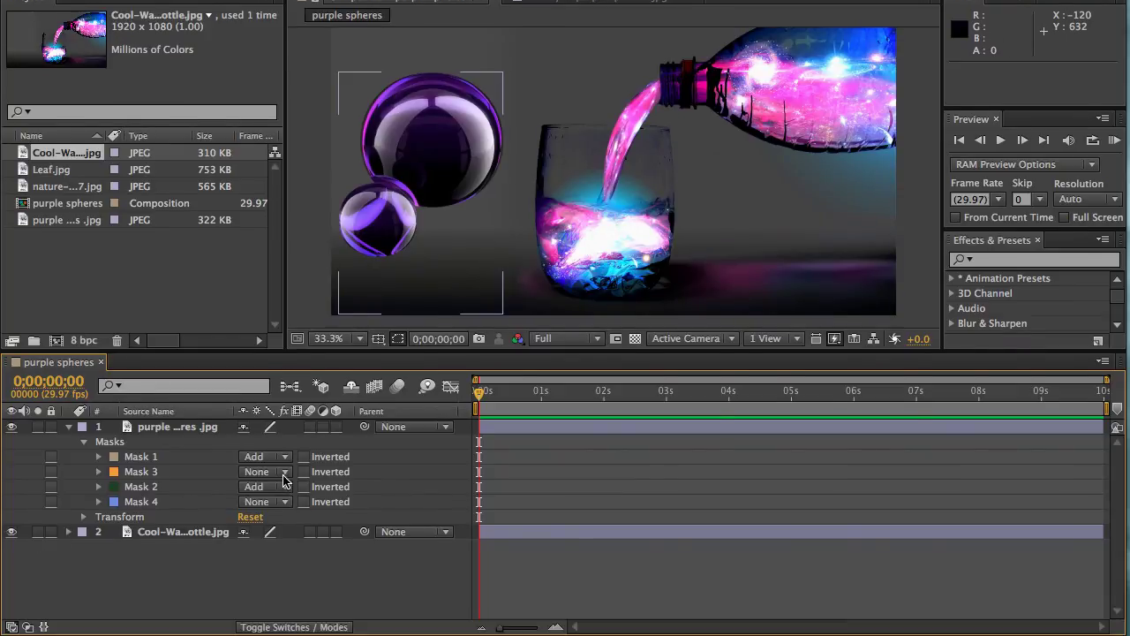
Restore the two sphere reflections by setting Mask 3 and Mask 4 to mode Add.
left_click(284, 477)
left_click(264, 504)
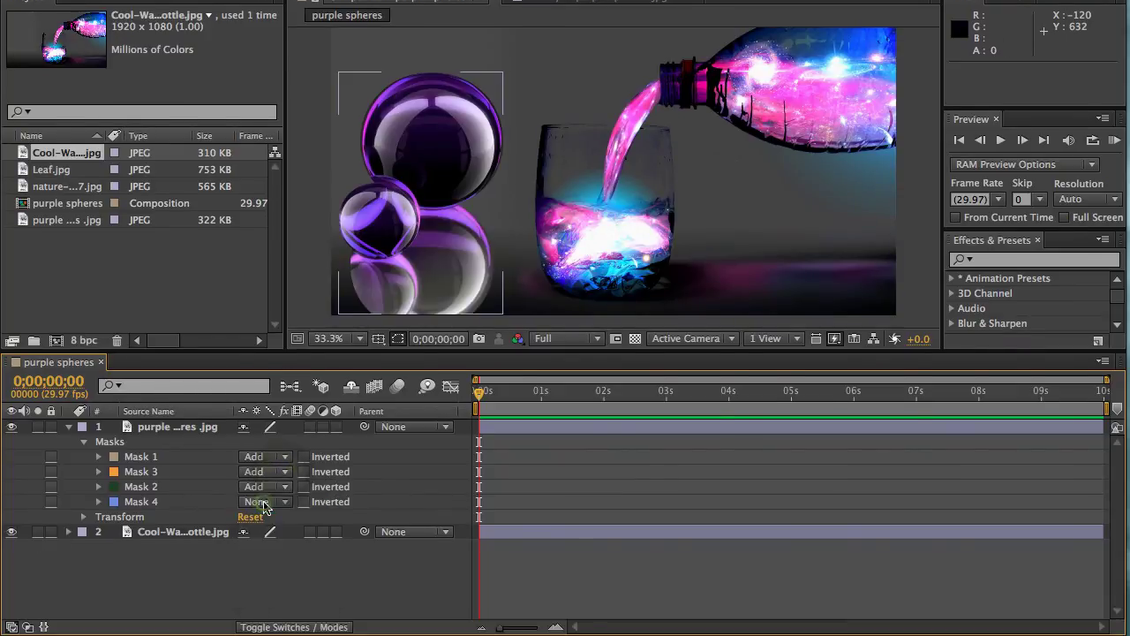
left_click(283, 503)
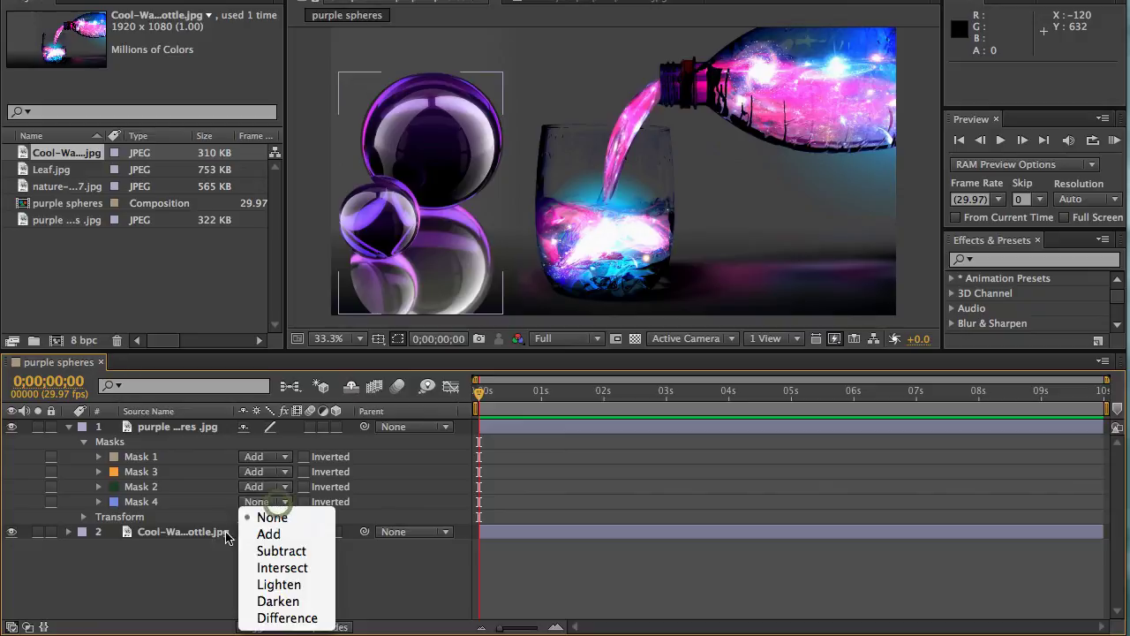
left_click(267, 534)
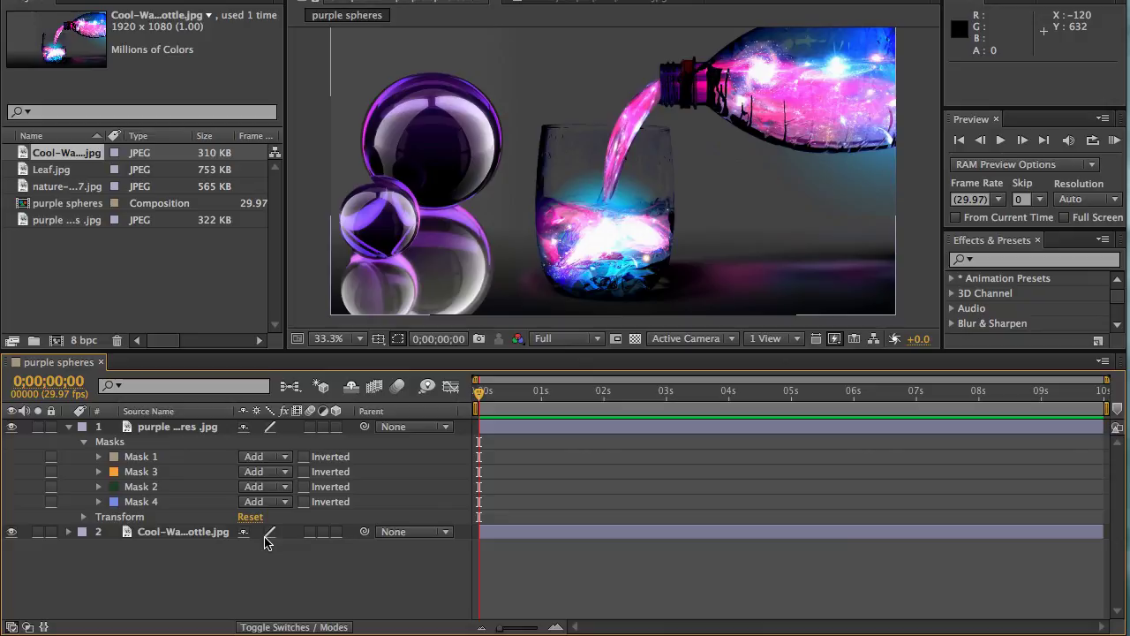
Hide the two sphere reflections by setting Mask 4 and Mask 3 to None.
left_click(261, 502)
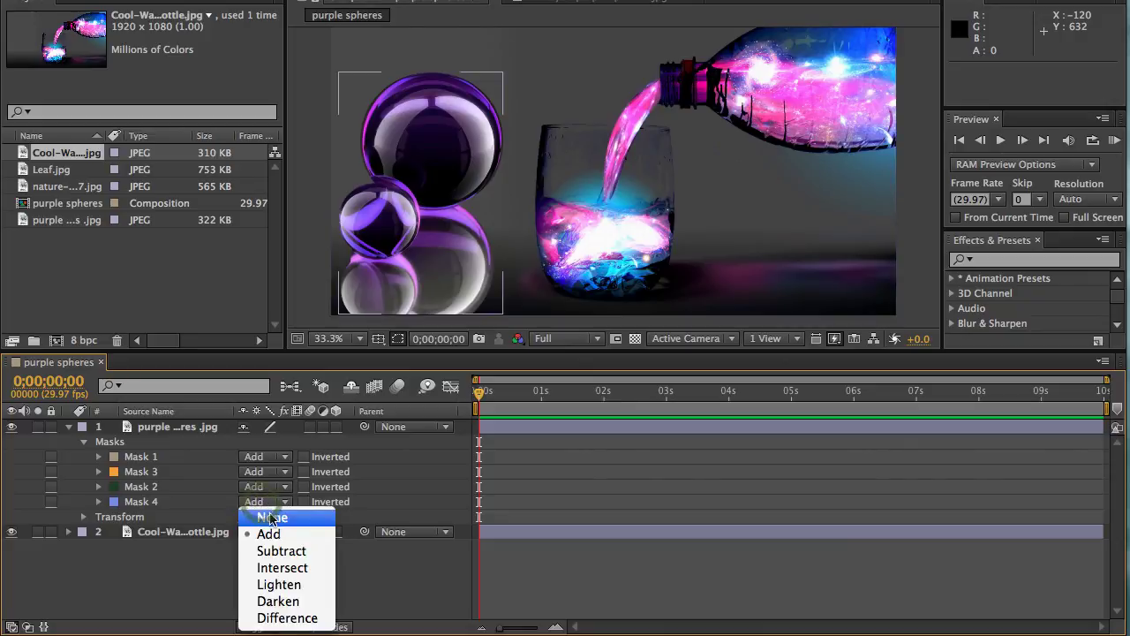
left_click(271, 519)
left_click(272, 473)
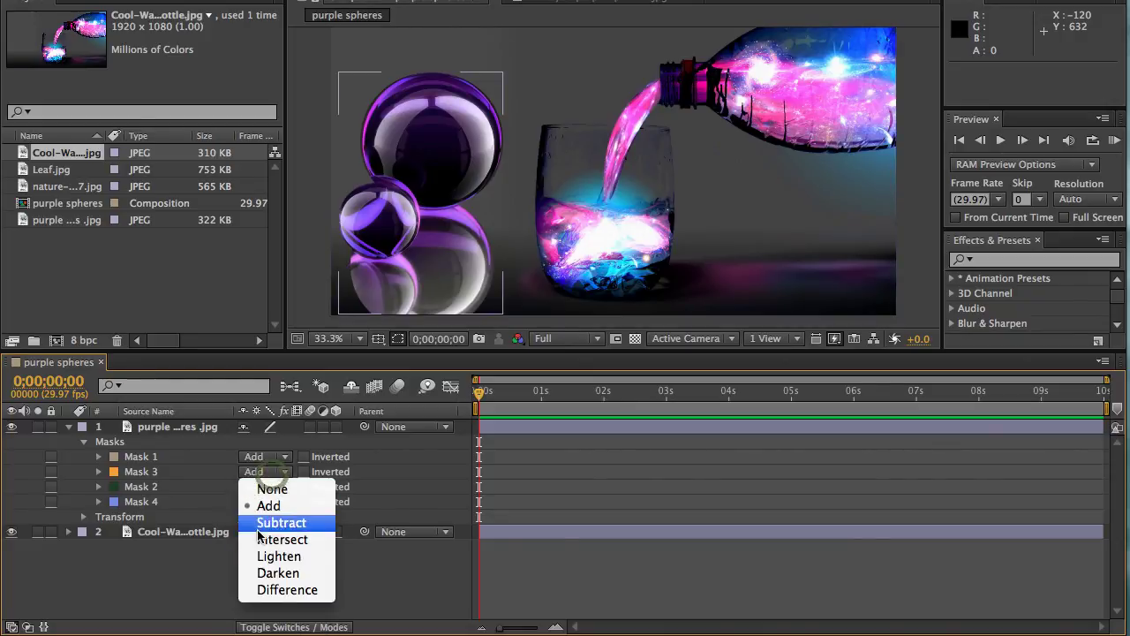
left_click(267, 488)
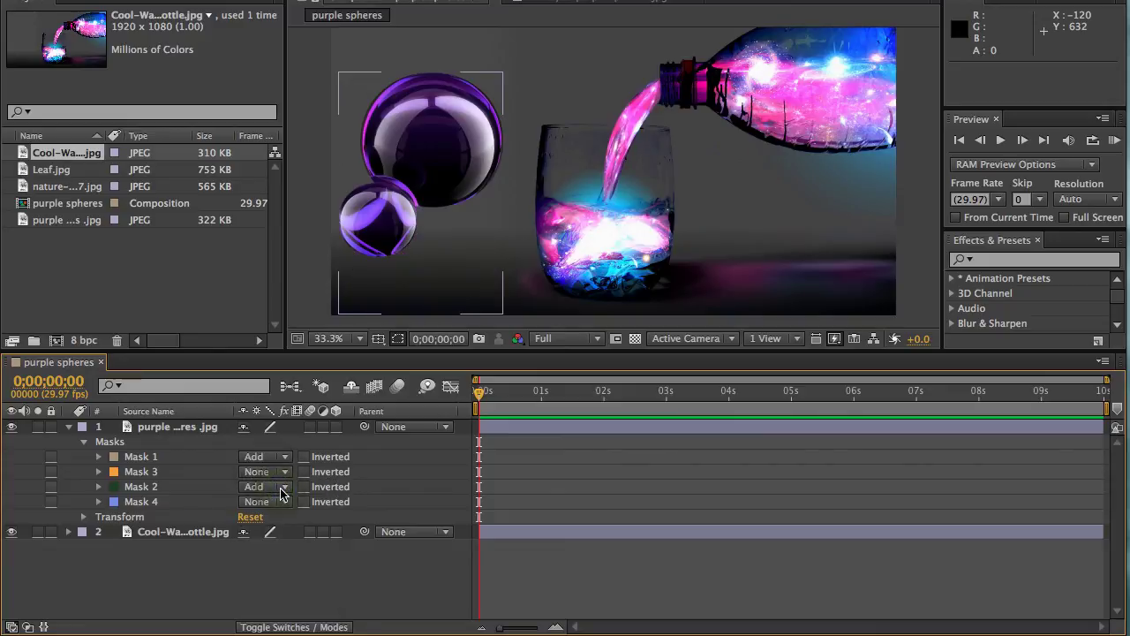
left_click(306, 577)
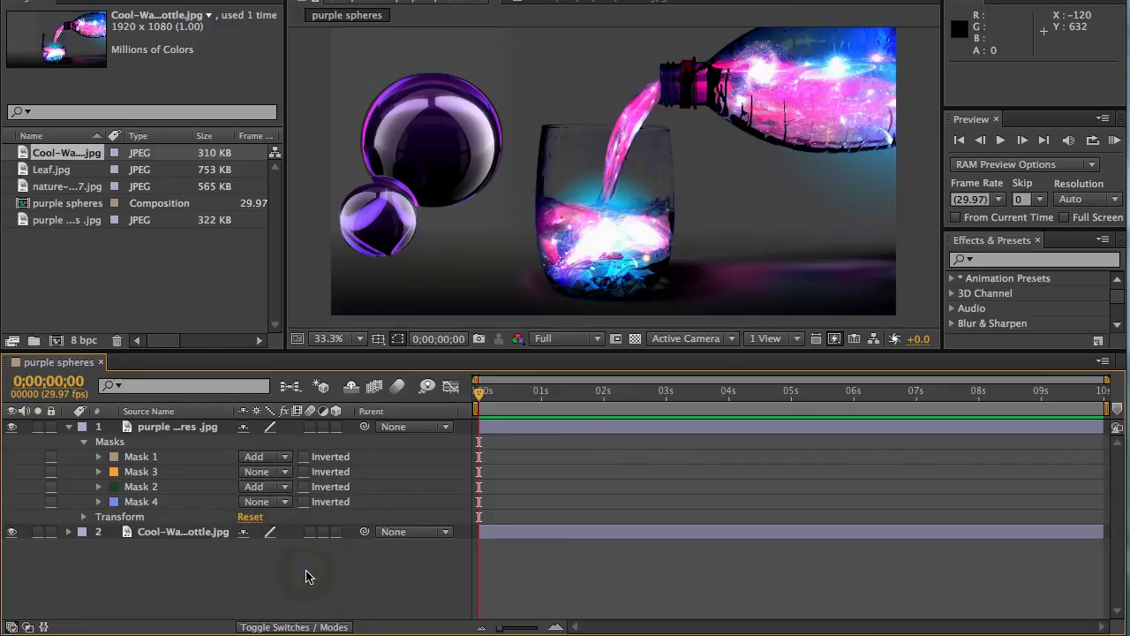